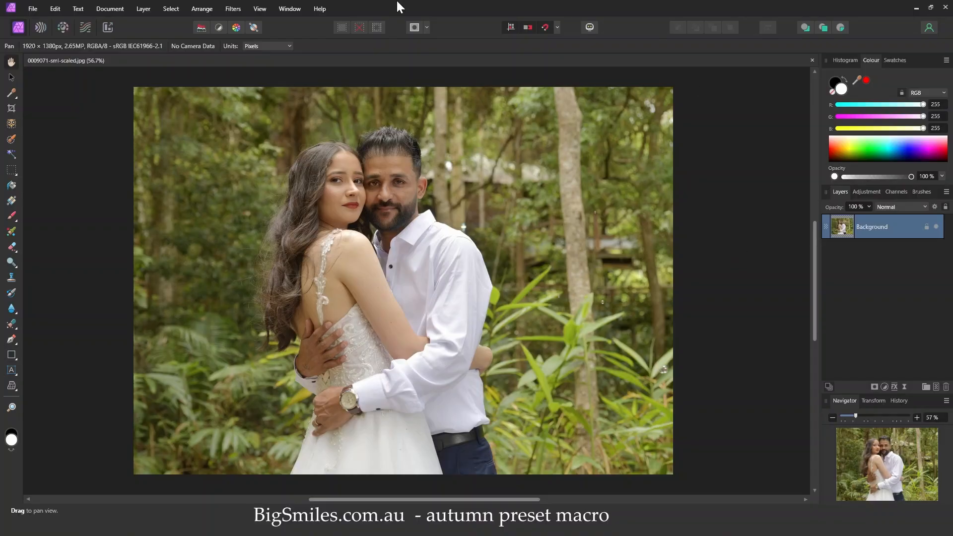
Step: Display the macro controls and start recording a new macro
click(290, 9)
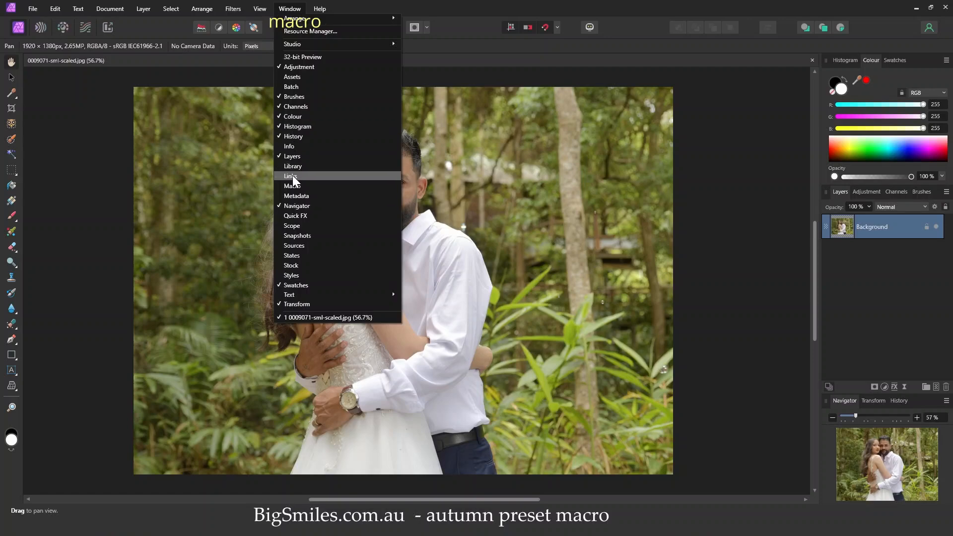
click(301, 186)
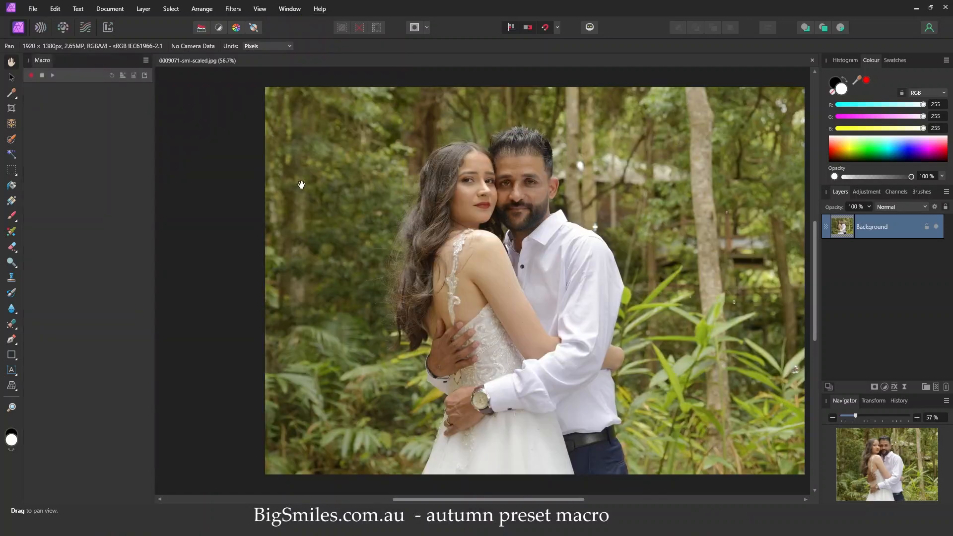
click(29, 75)
Step: Add a Channel Mixer adjustment with the Red output channel set to Red -40%, Green 200% and Blue -60%
click(884, 388)
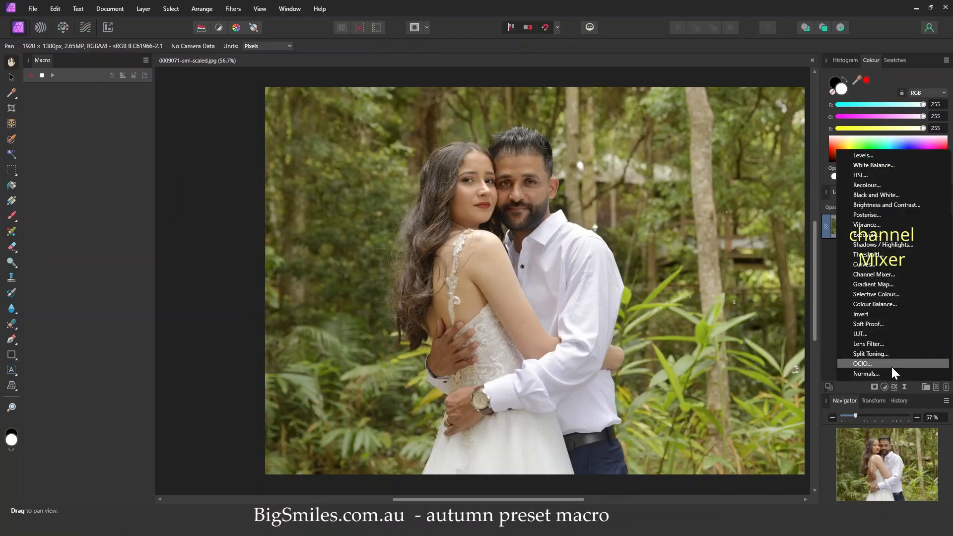
click(868, 274)
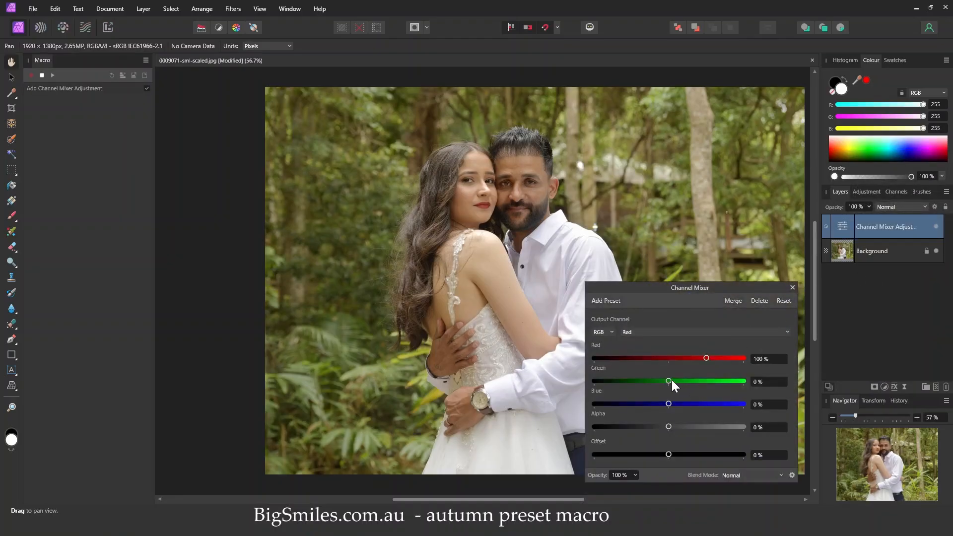
drag(672, 380, 747, 383)
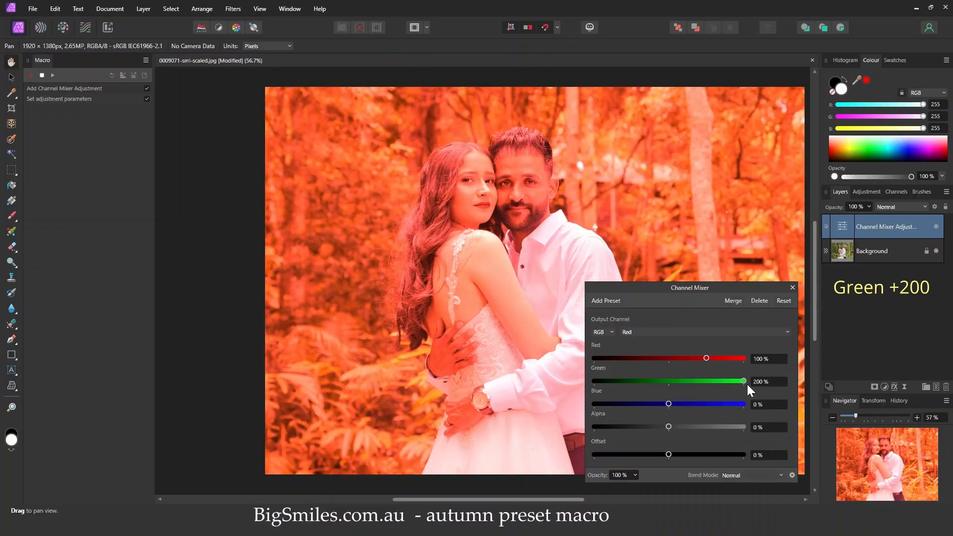
click(758, 359)
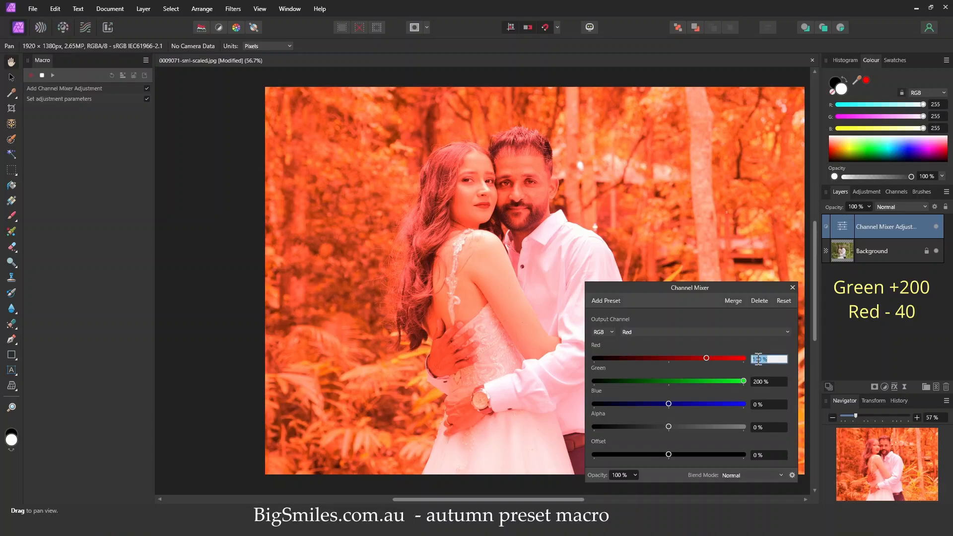
text(-40)
key(Return)
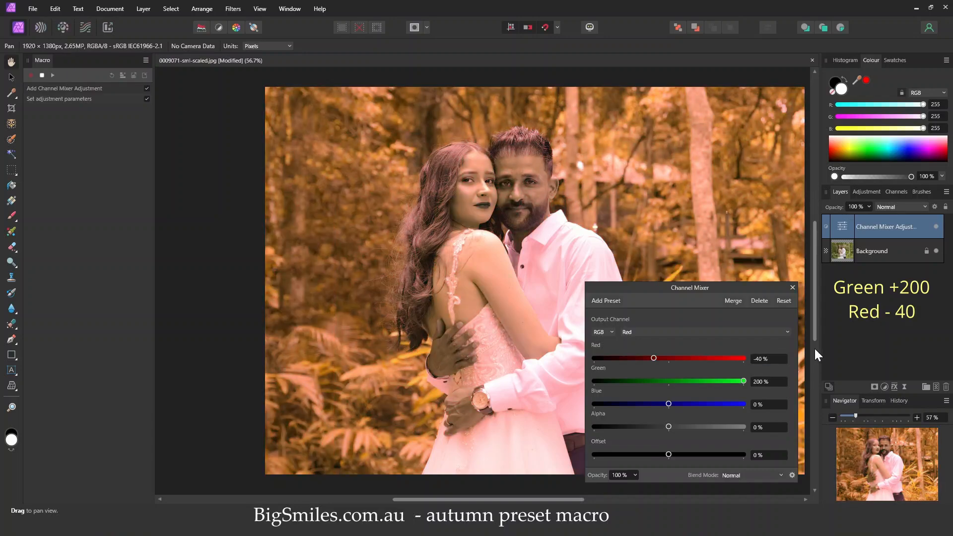
click(766, 405)
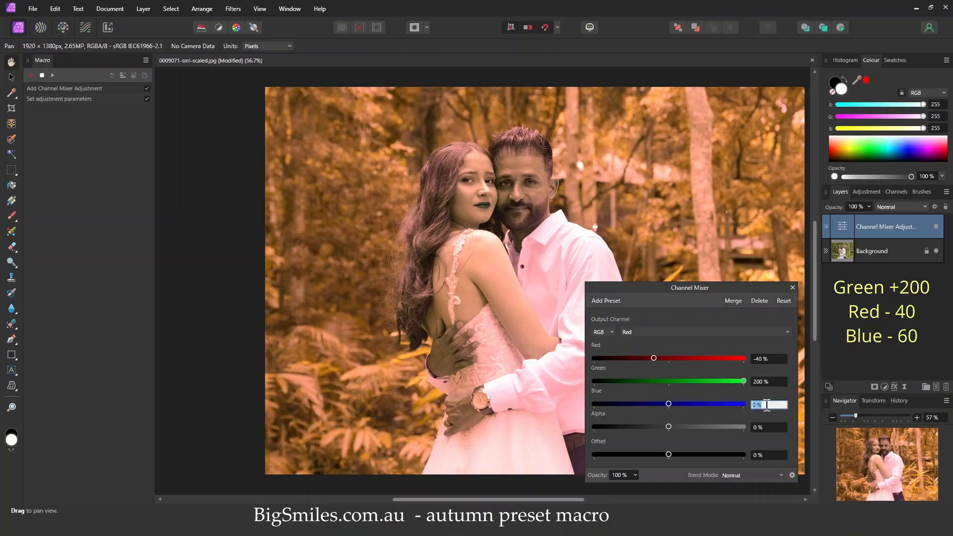
text(-60)
key(Return)
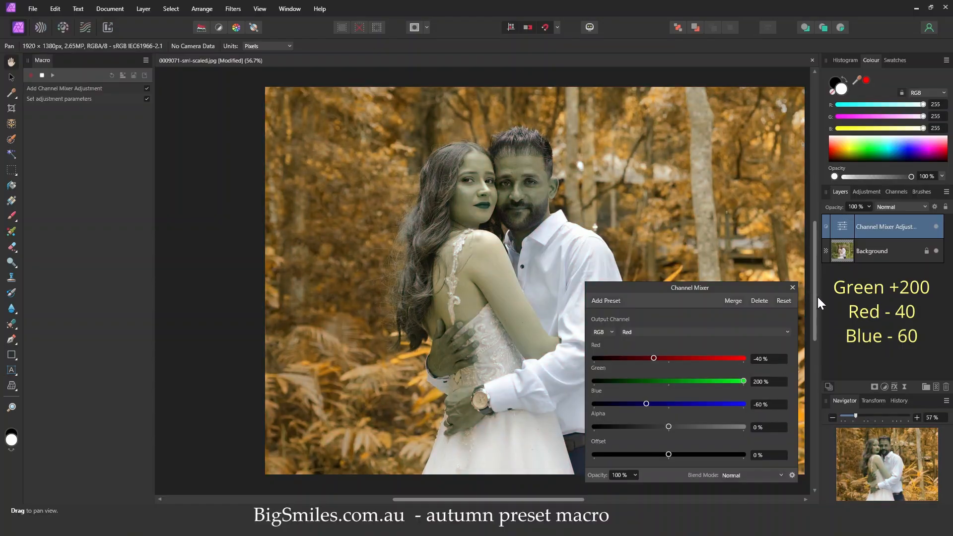
Step: Set the Channel Mixer adjustment's blend mode to Lighten and close its settings
drag(732, 287, 766, 217)
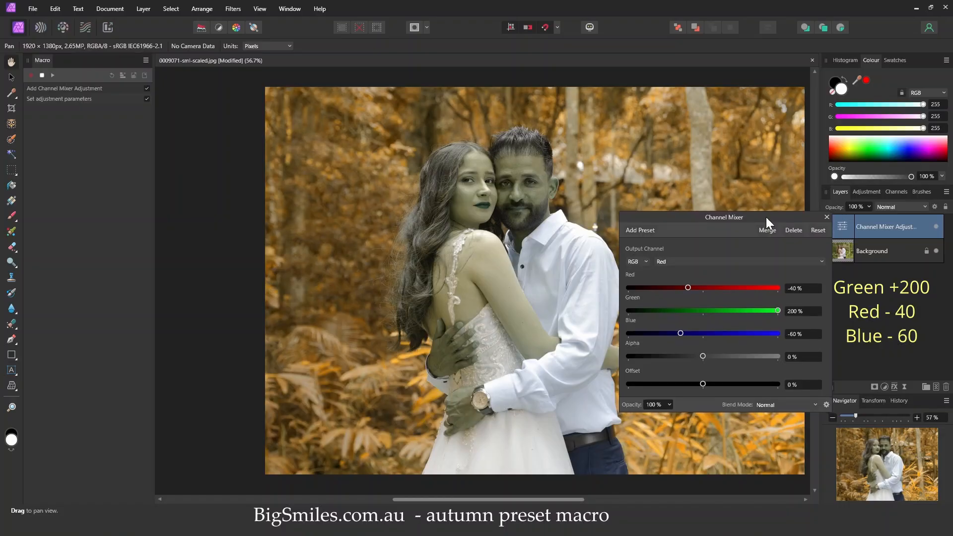
click(774, 405)
scroll(817, 289, down, 1)
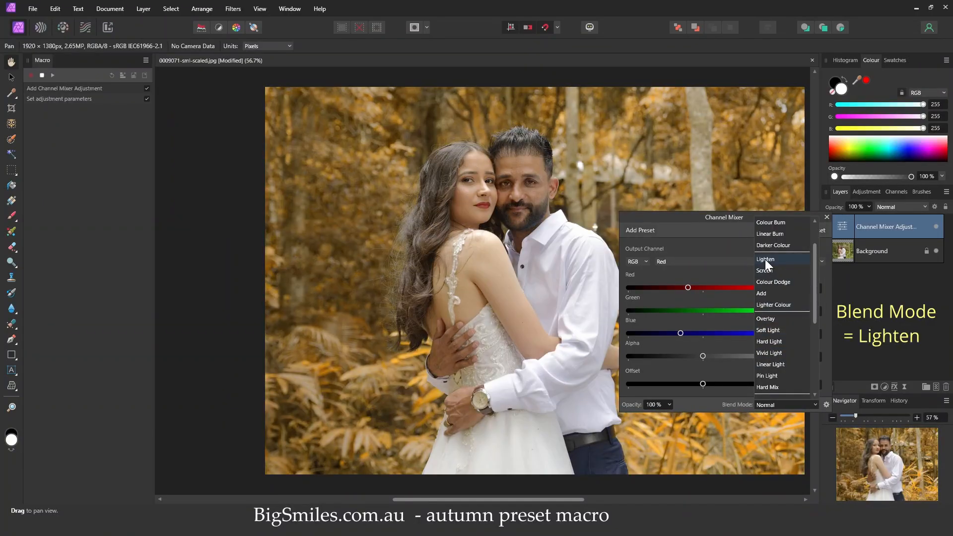
click(764, 259)
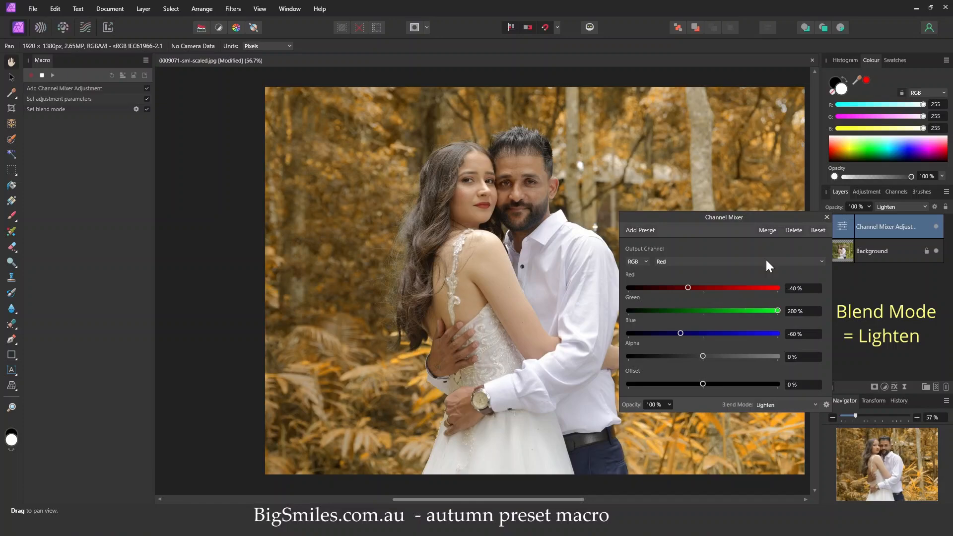
click(826, 218)
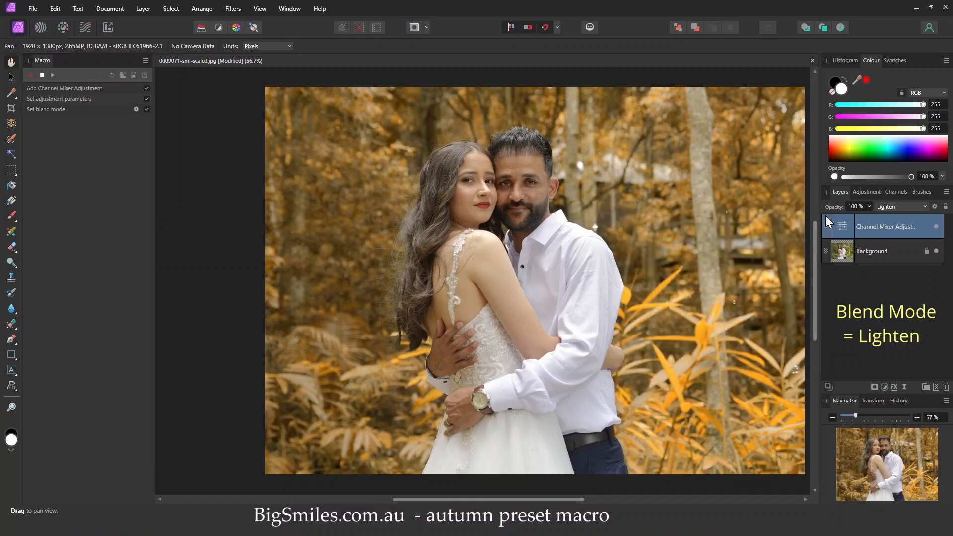
Step: Add a Colour Balance adjustment with midtones at Cyan/Red 54%, Magenta/Green -11% and Yellow/Blue -37%, and deselect the layers
click(885, 385)
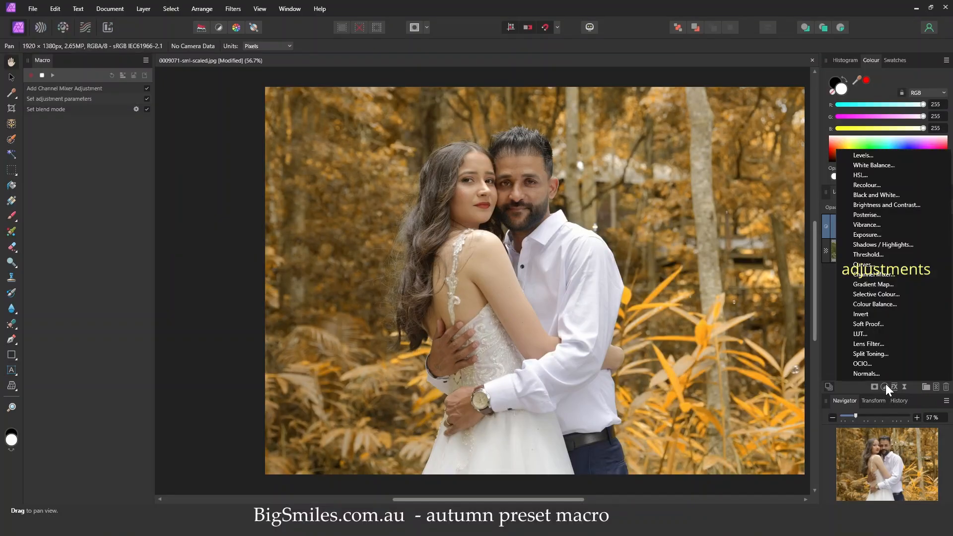
click(868, 304)
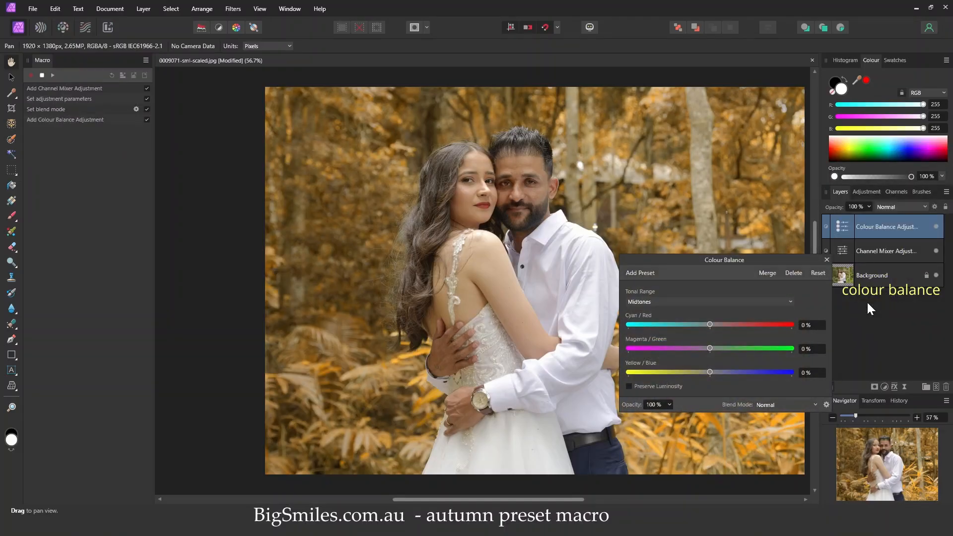
click(688, 302)
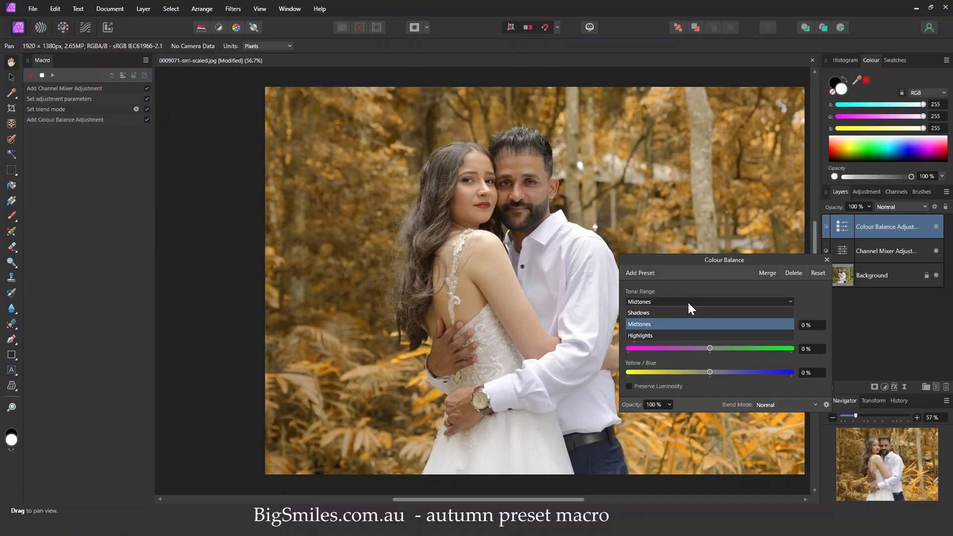
click(688, 303)
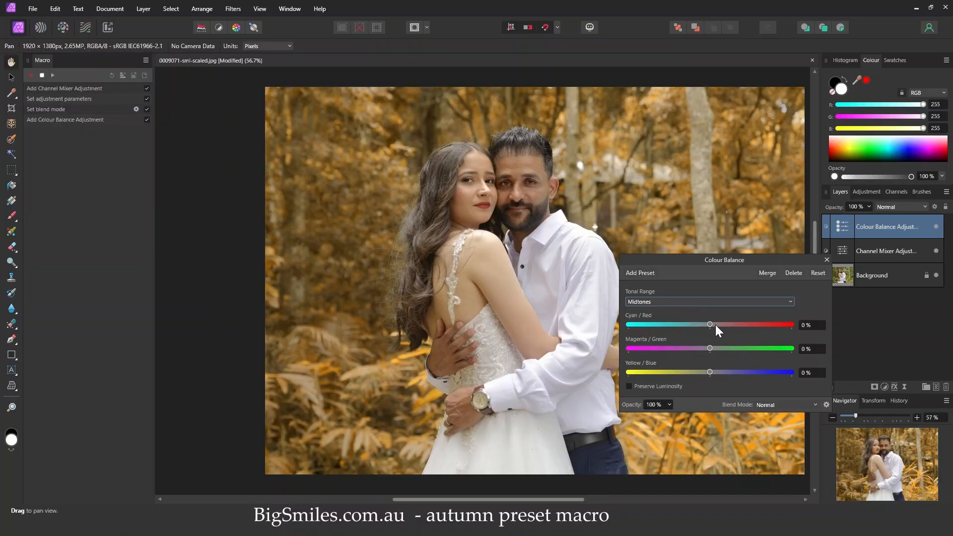
drag(709, 325, 734, 325)
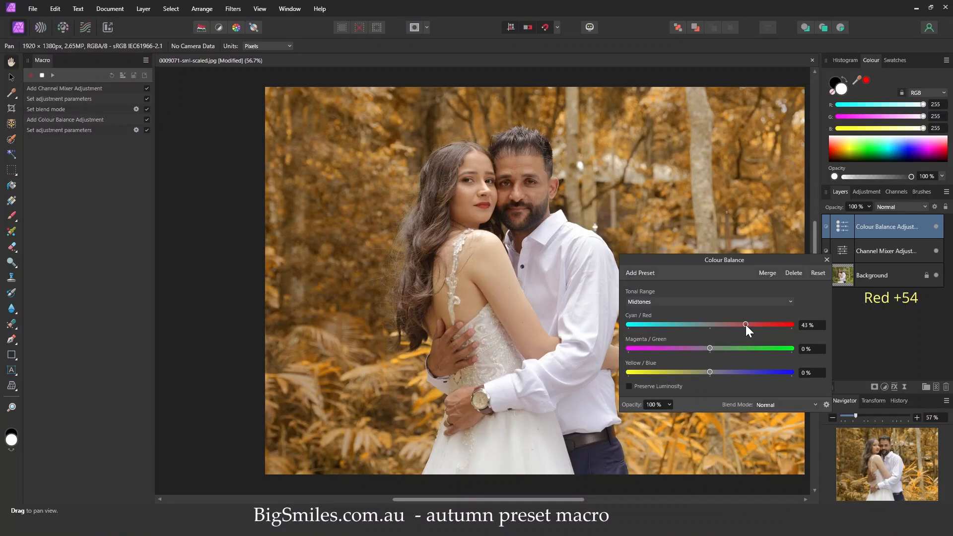
drag(747, 325, 751, 325)
drag(710, 372, 701, 374)
drag(680, 378, 680, 377)
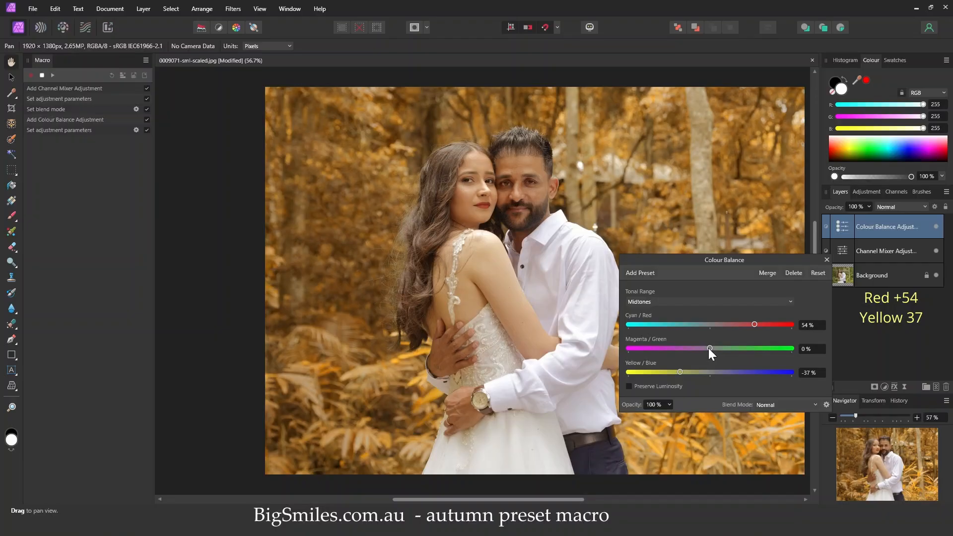
drag(708, 347, 701, 349)
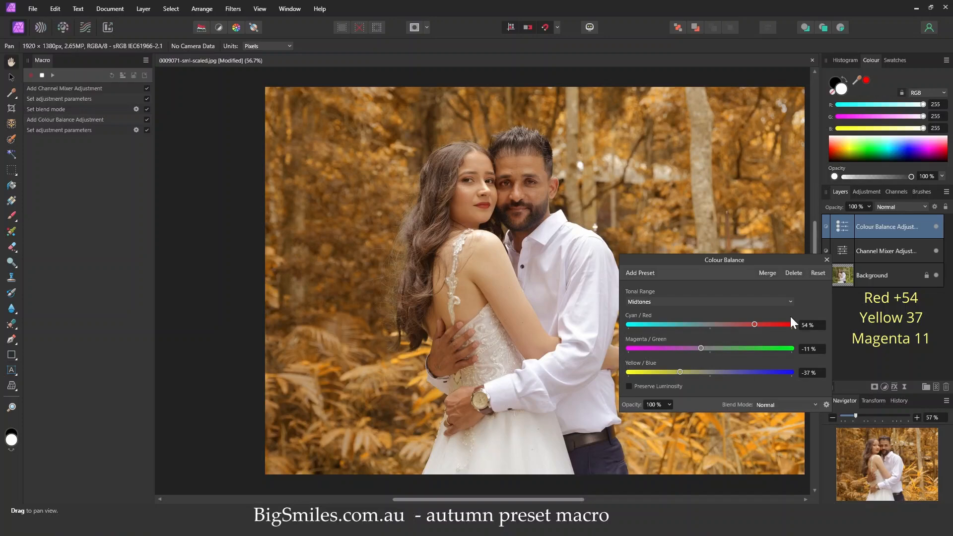
click(826, 260)
click(901, 338)
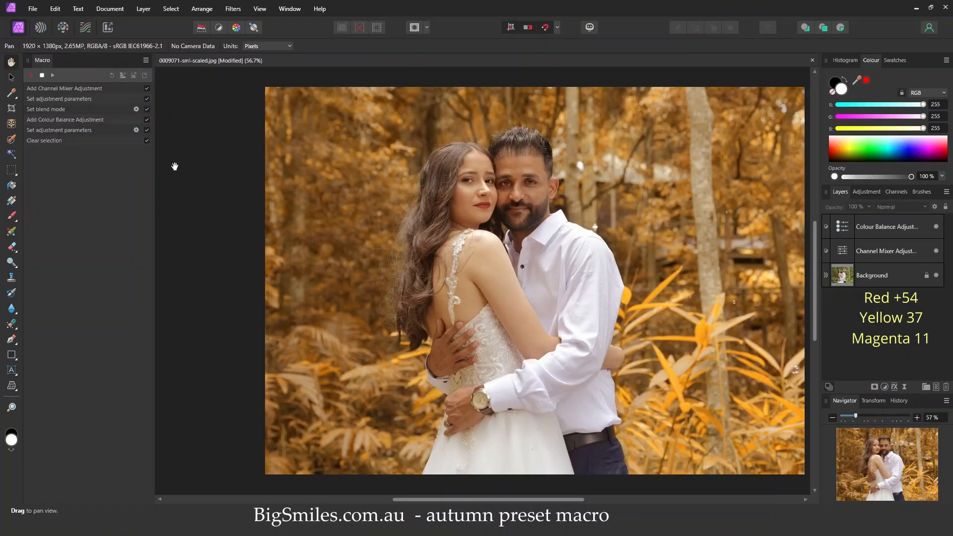
Step: Stop recording and save the macro to the library's Default category as "Autum Effect"
click(41, 76)
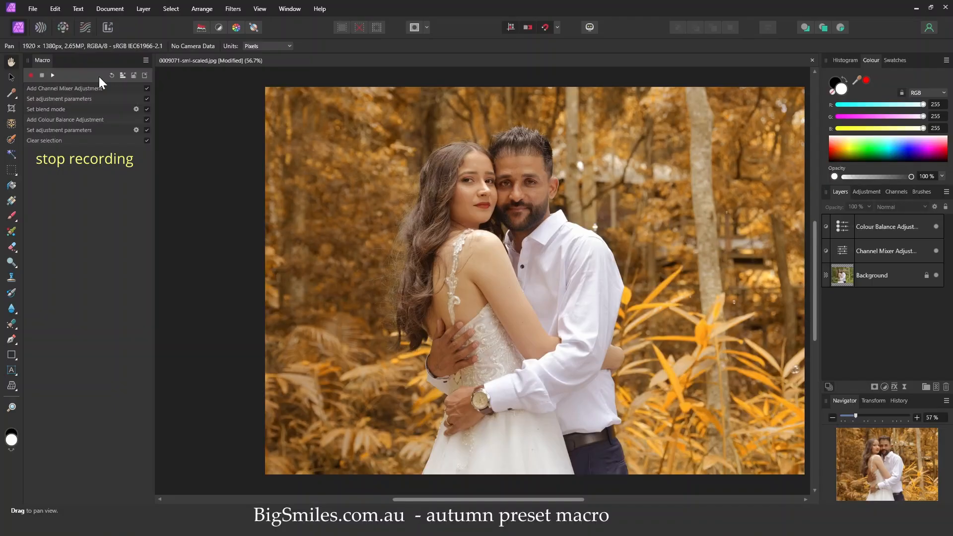
click(122, 75)
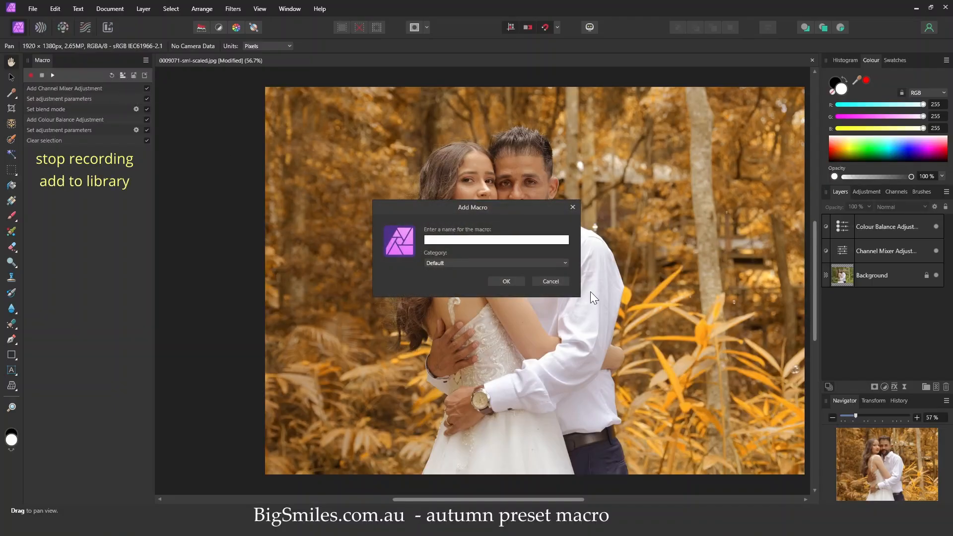
text(AutumEffect)
click(446, 239)
click(505, 281)
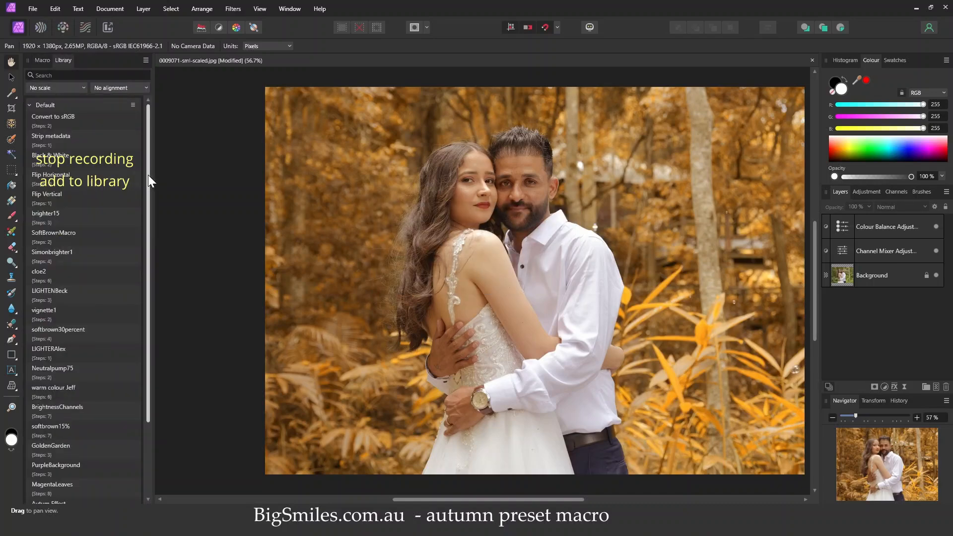
drag(148, 175, 159, 314)
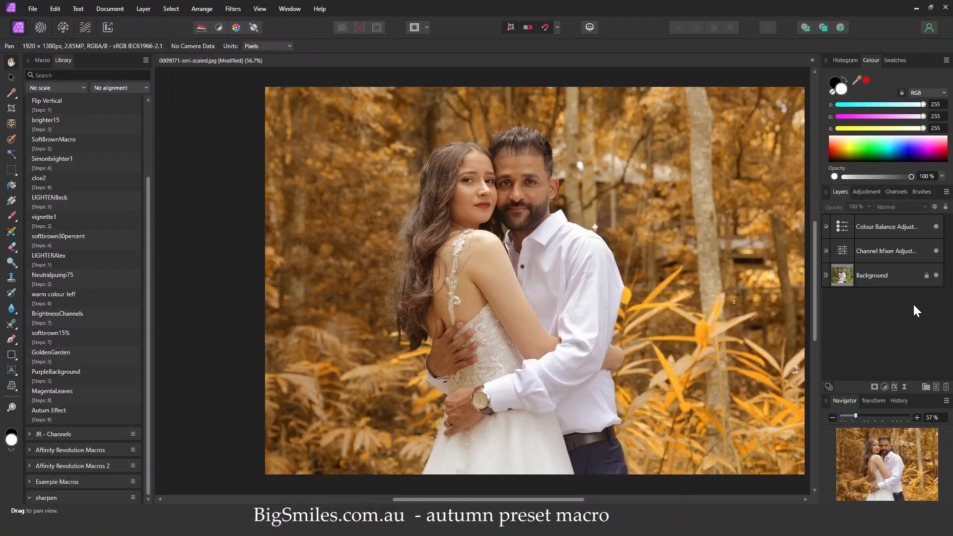
Step: Hide both the Macro and Library studios to free up the workspace
click(42, 63)
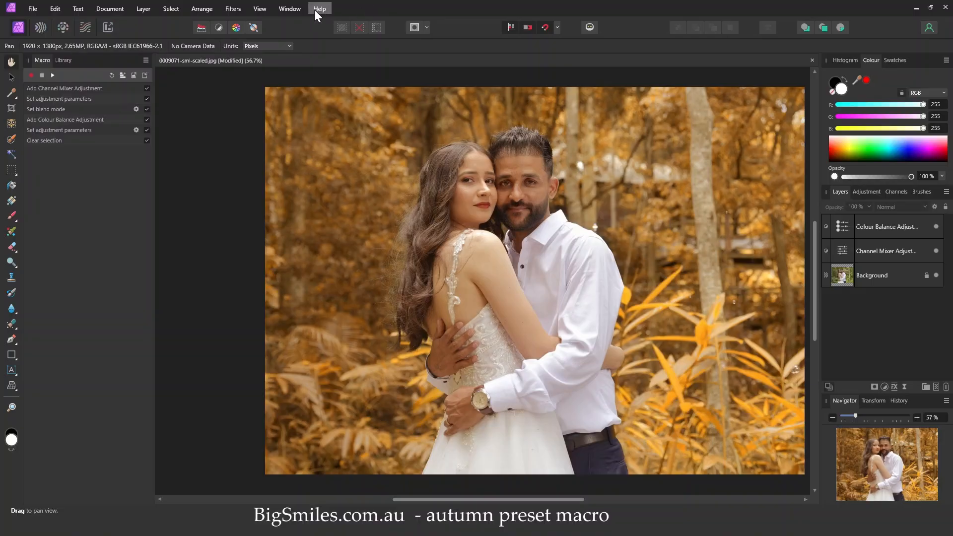
click(291, 8)
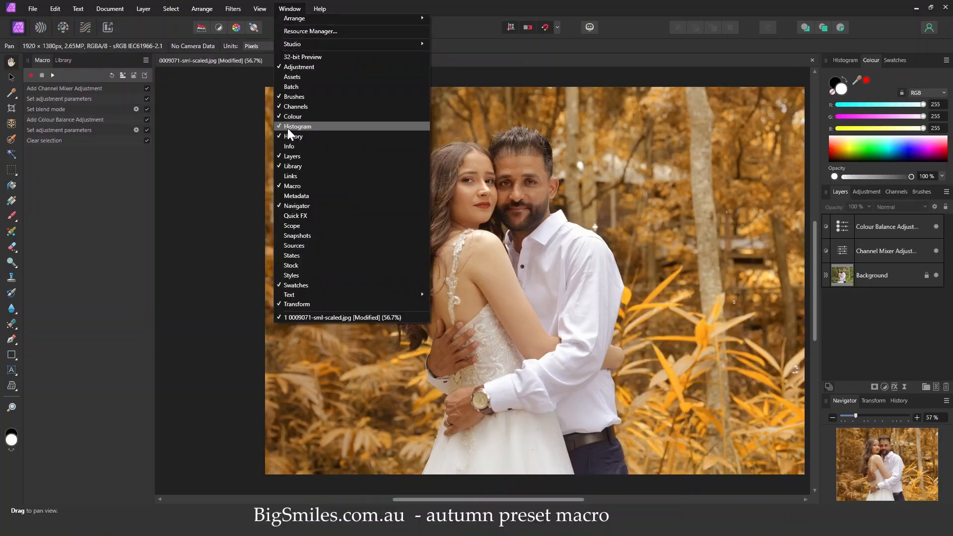
click(287, 186)
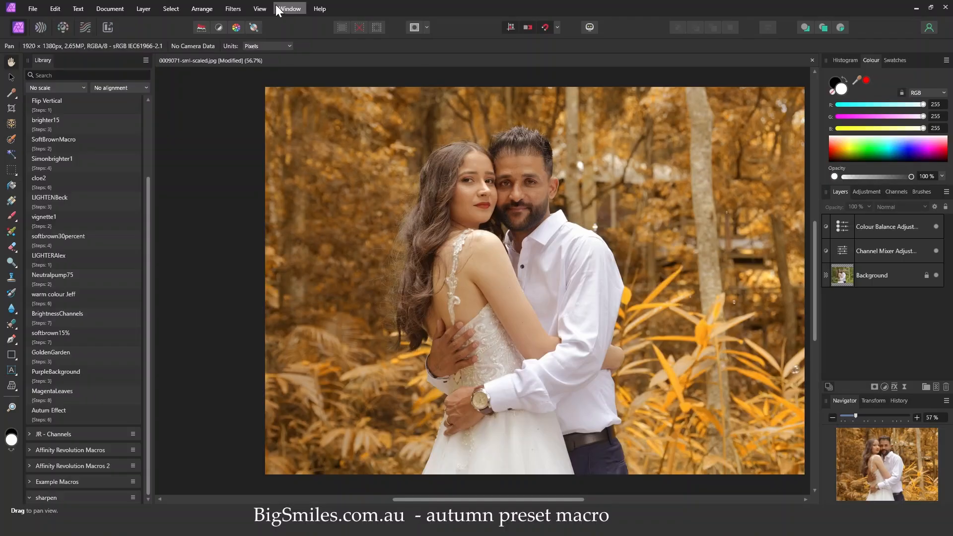
click(288, 9)
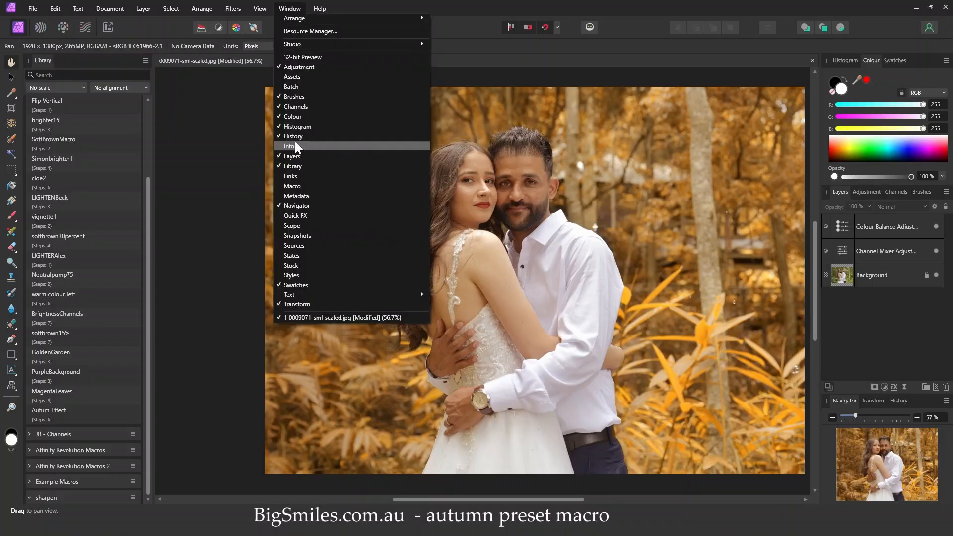
click(294, 165)
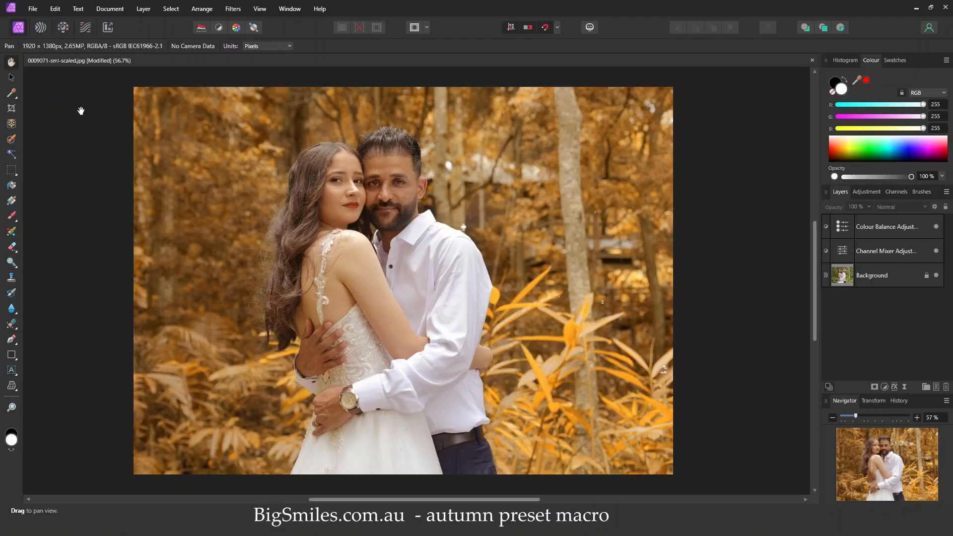
Step: Select the Channel Mixer and Colour Balance adjustment layers together and hide them to compare with the original photo
click(901, 248)
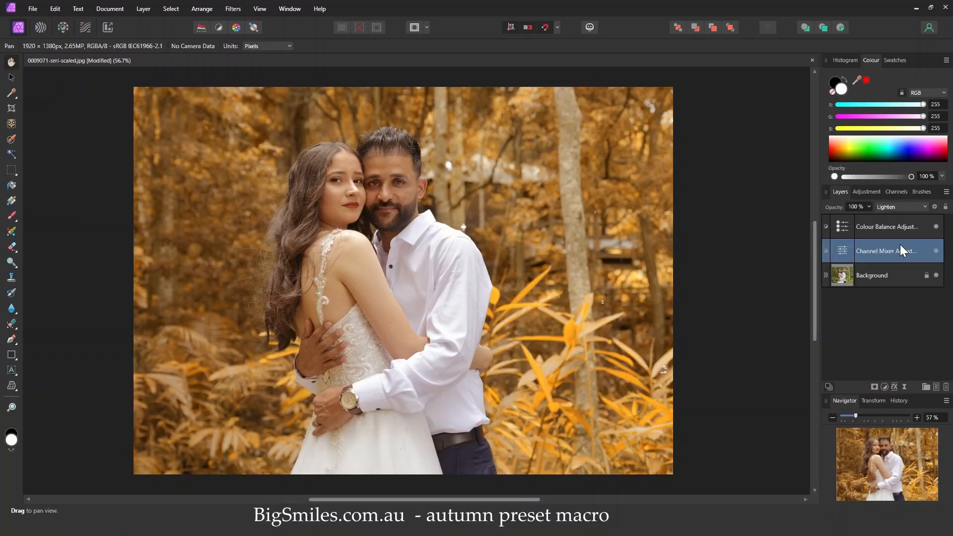
shift+click(914, 221)
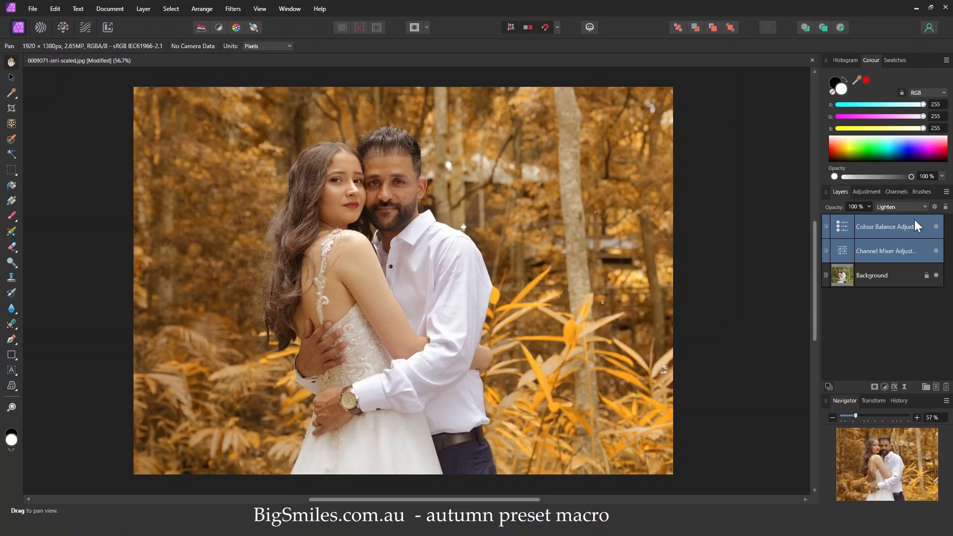
click(897, 245)
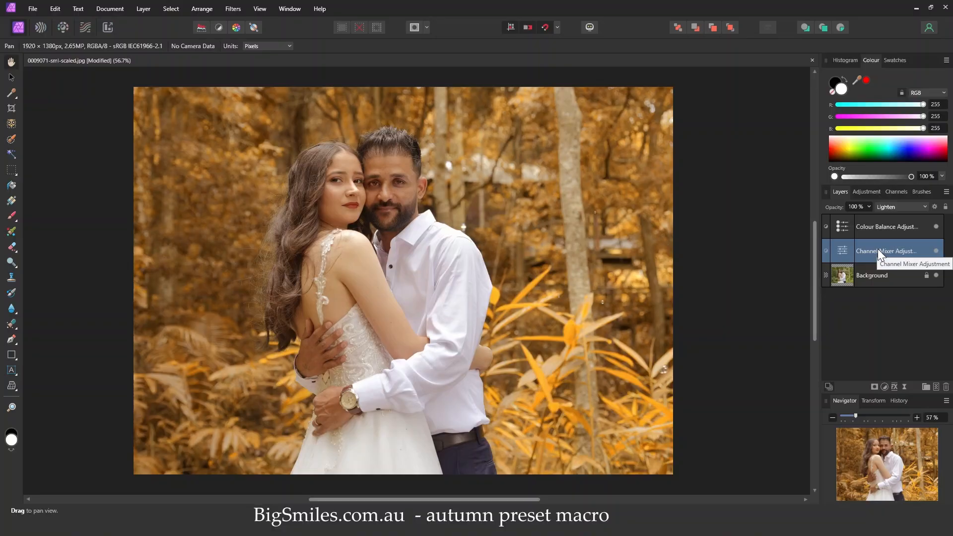
shift+click(894, 221)
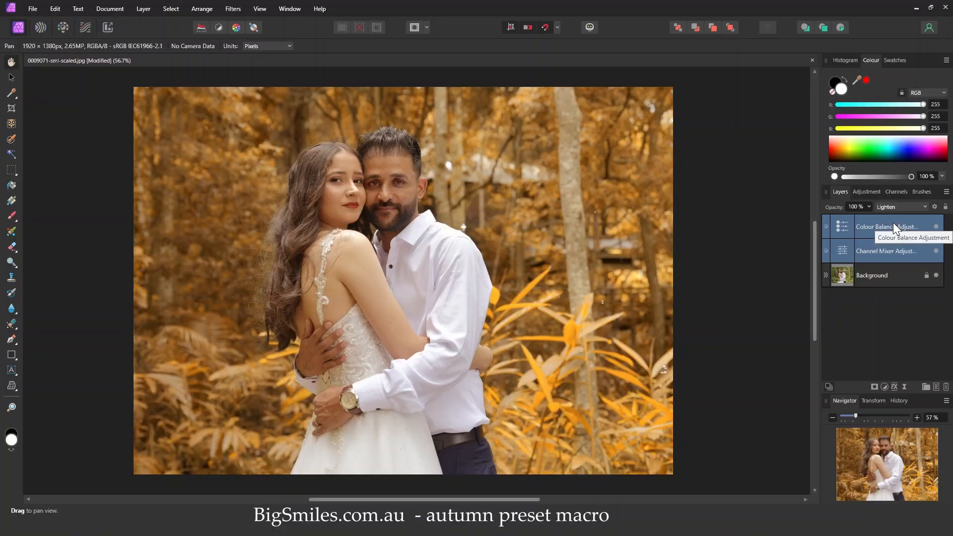
click(936, 227)
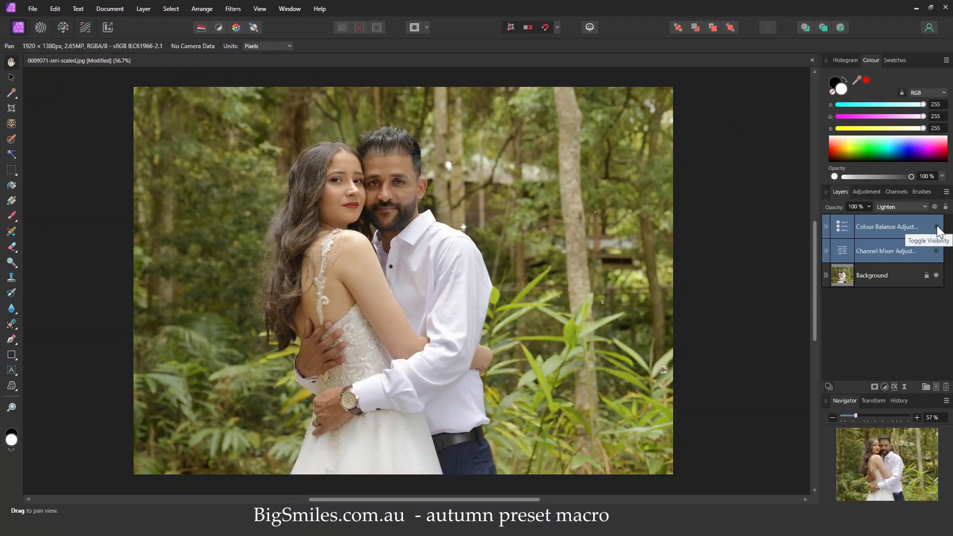
Step: Toggle the Channel Mixer and Colour Balance layers to compare with the original, leave them visible, and reduce their shared opacity
click(937, 227)
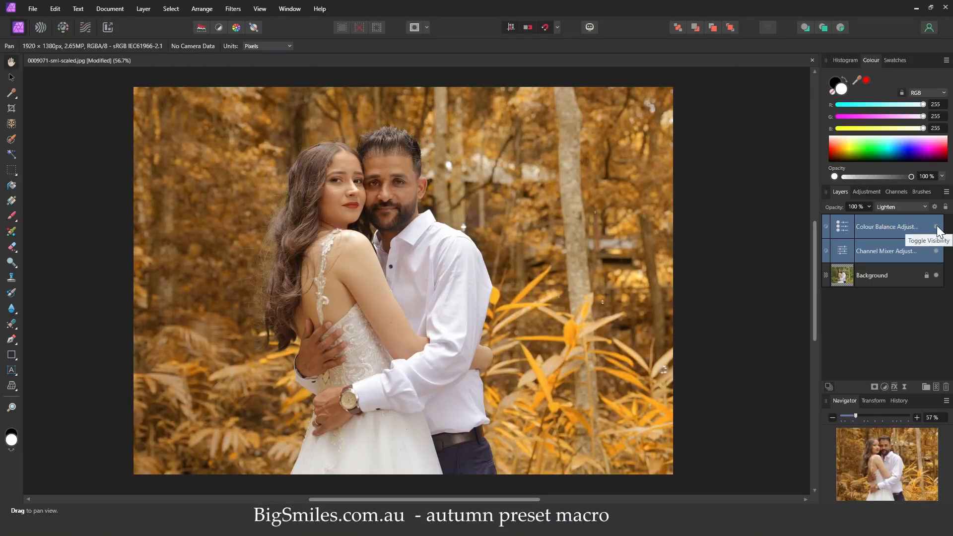
click(936, 227)
click(937, 226)
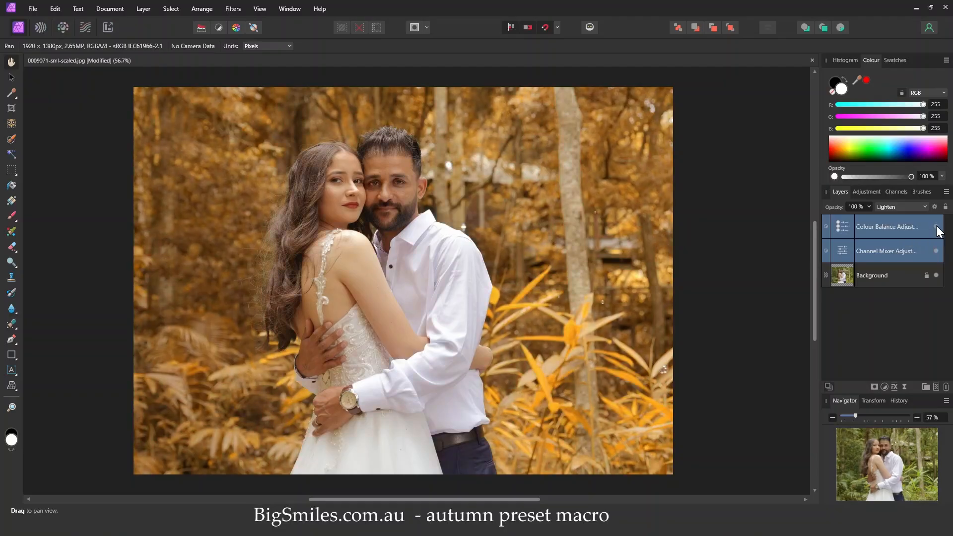
click(869, 206)
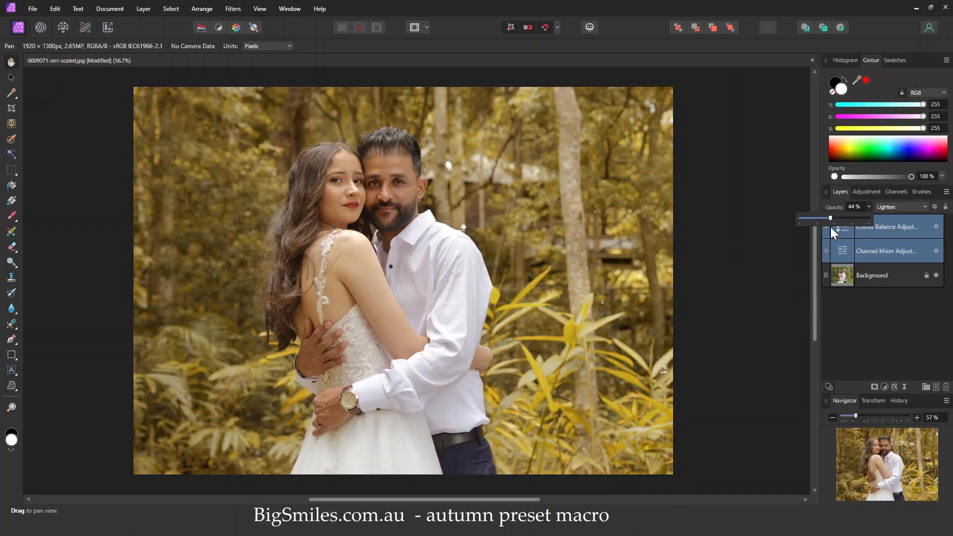
drag(831, 227, 845, 214)
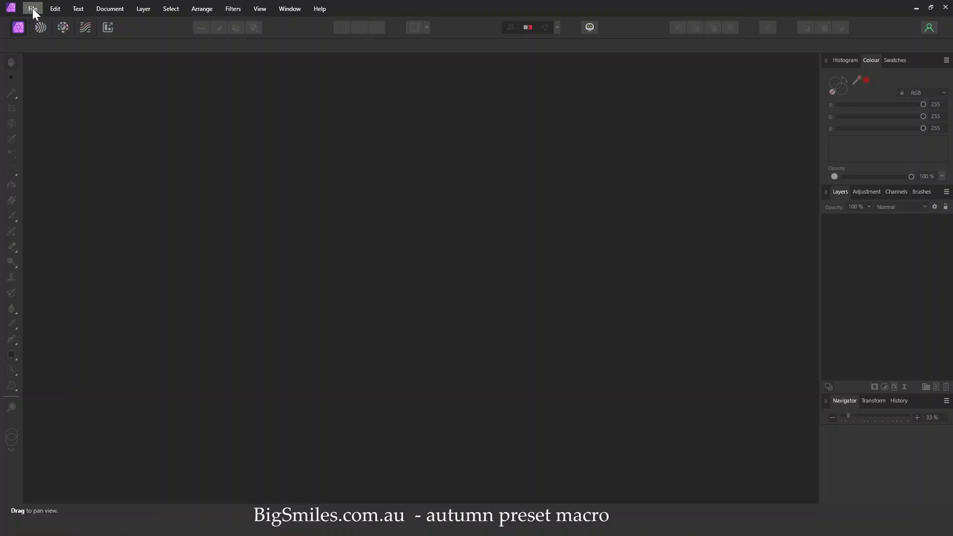
Step: Open _0004295.JPG, _0007377.jpg, _0009578.JPG, _IMA3625.jpg, 000_7067_027.JPG and the 229small portrait from the JPGsWeddings folder, dismissing the profile notices
click(32, 7)
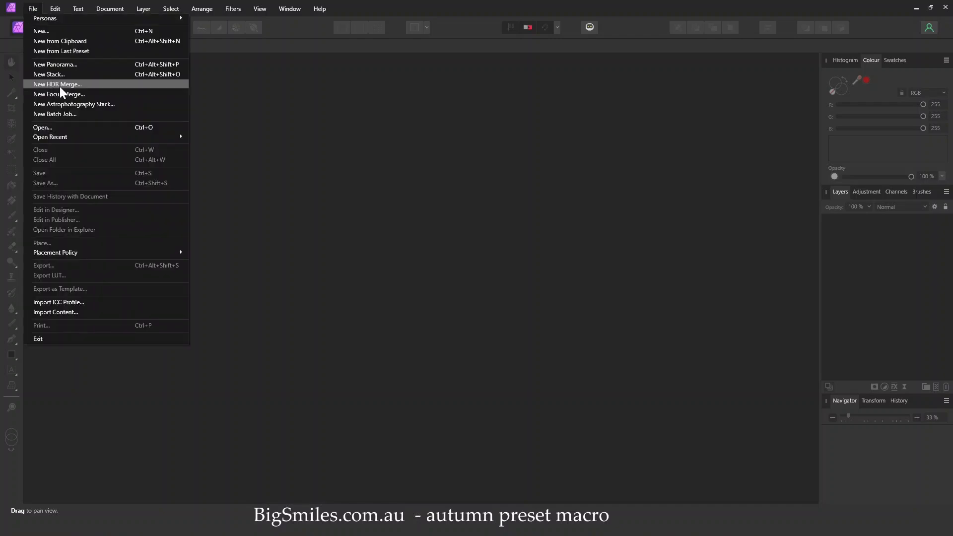
click(69, 128)
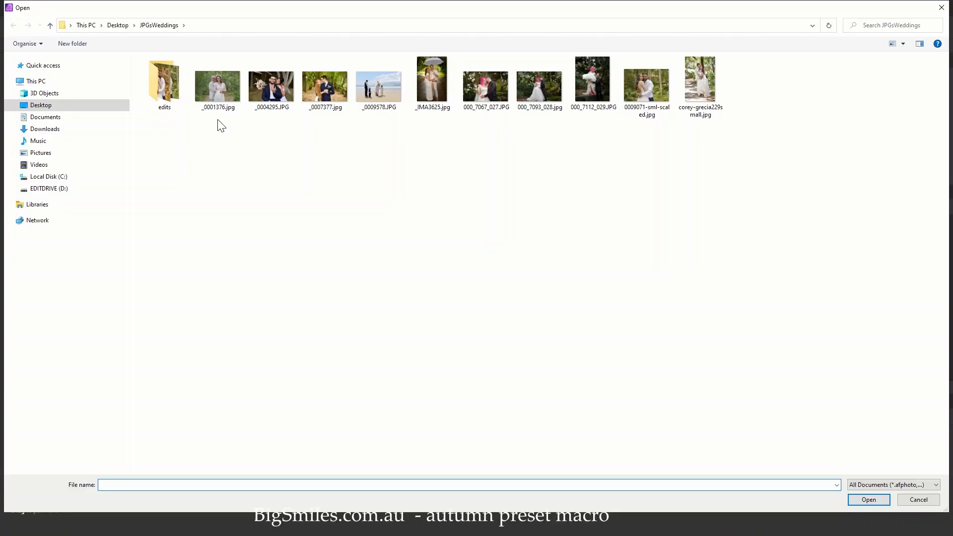
click(260, 88)
ctrl+click(334, 103)
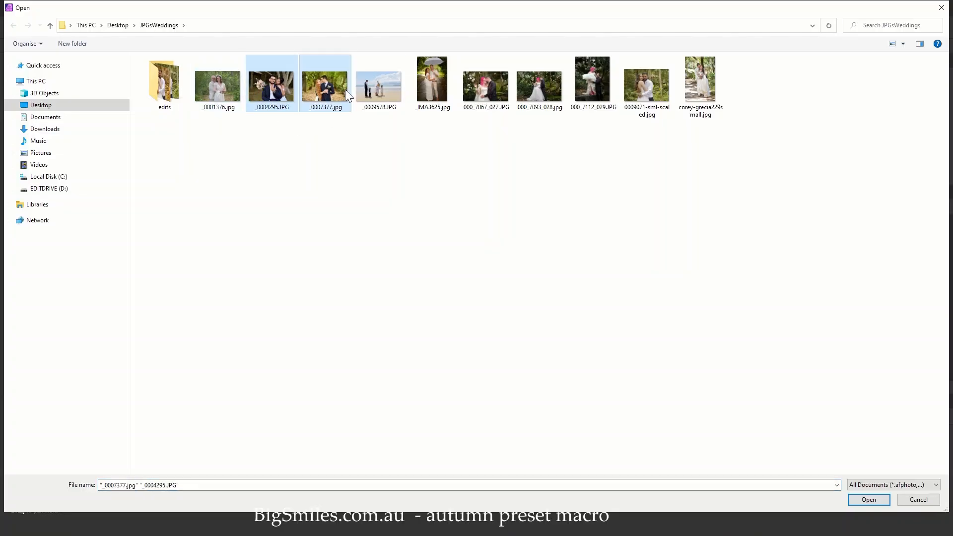
ctrl+click(376, 89)
ctrl+click(432, 81)
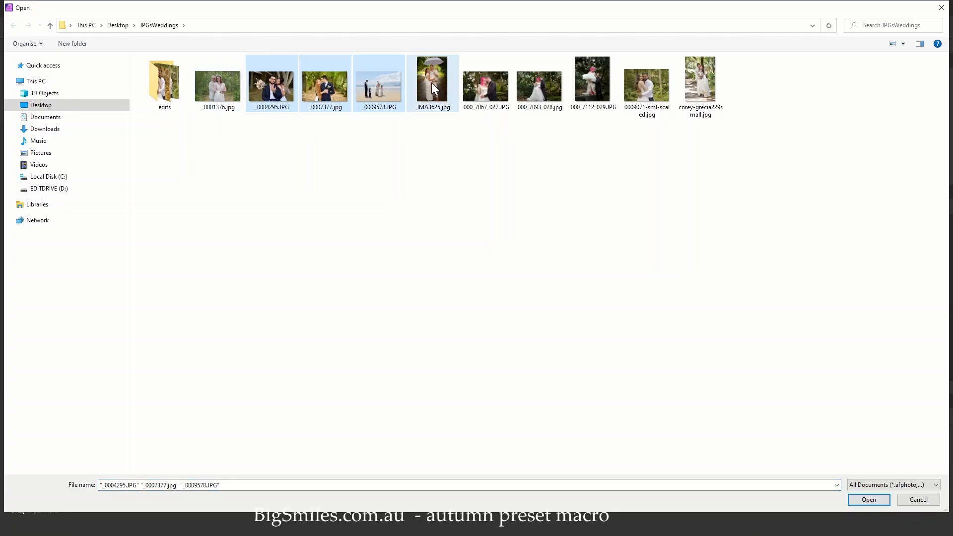
ctrl+click(469, 90)
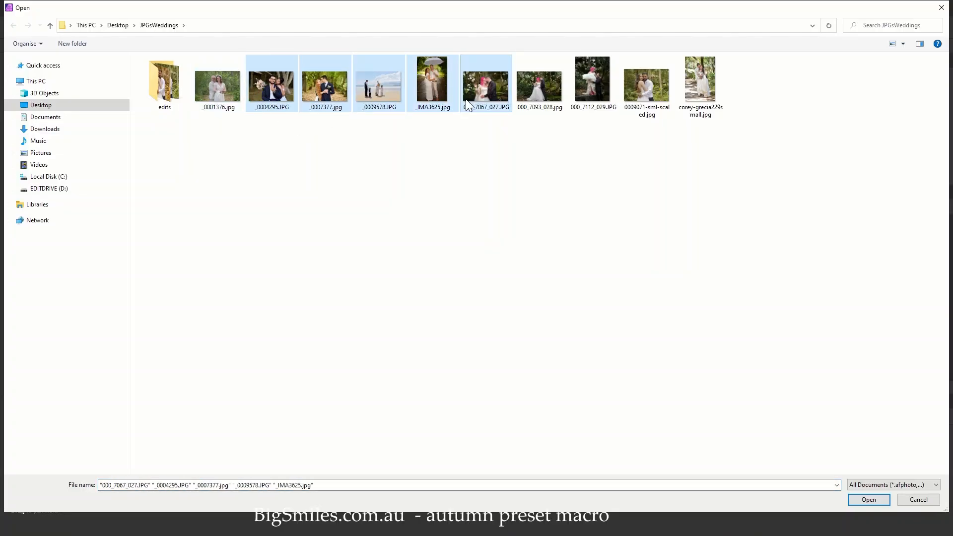
ctrl+click(701, 83)
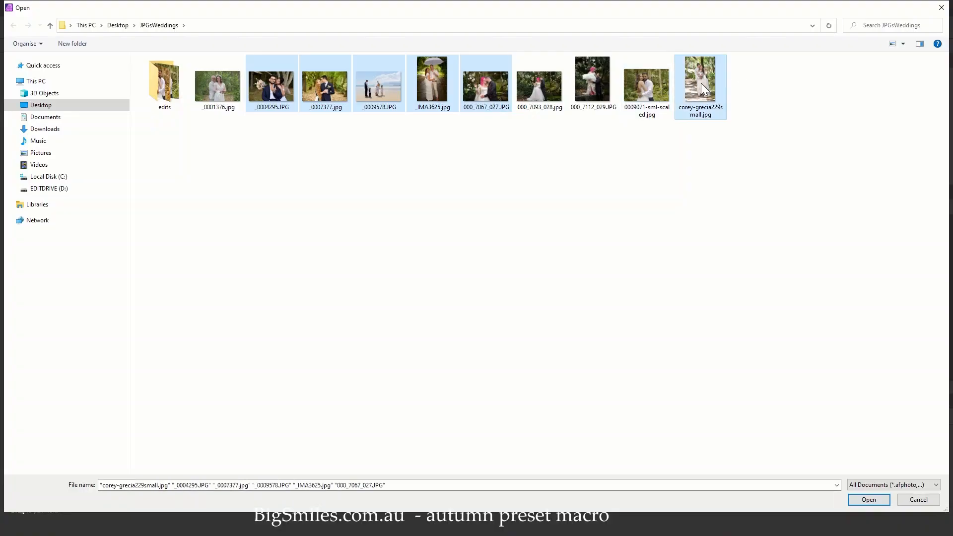
click(869, 499)
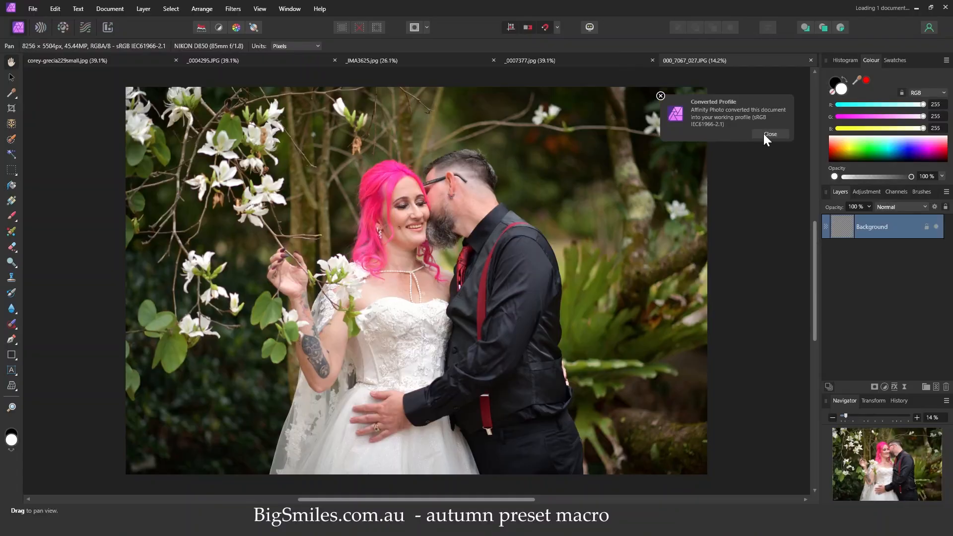
click(763, 133)
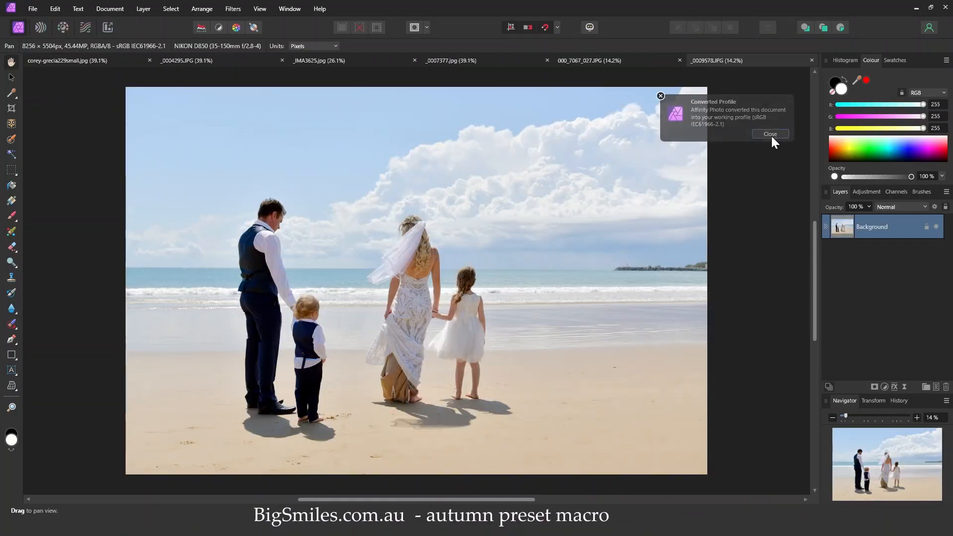
click(771, 136)
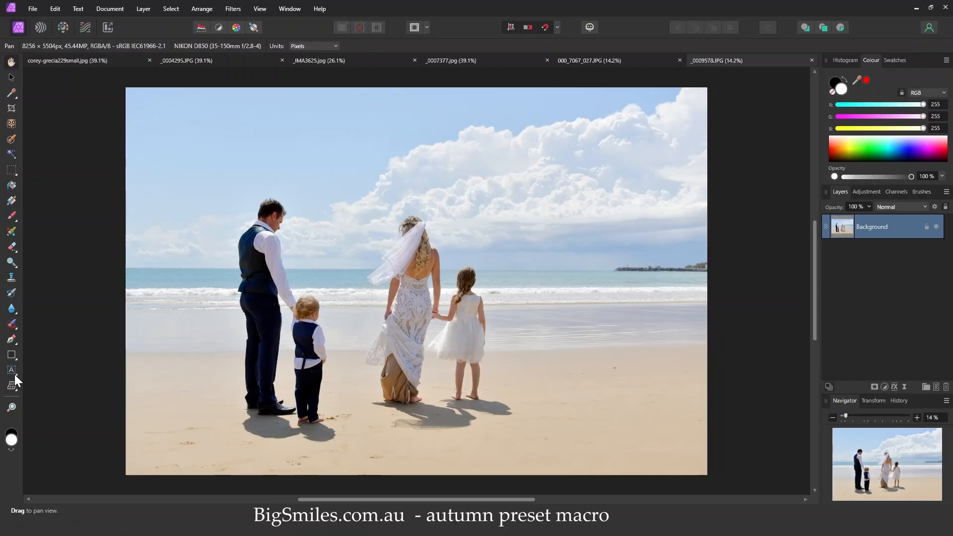
Step: Show the Library studio and apply the "Autum Effect" macro to the beach photo _0009578.JPG
click(293, 9)
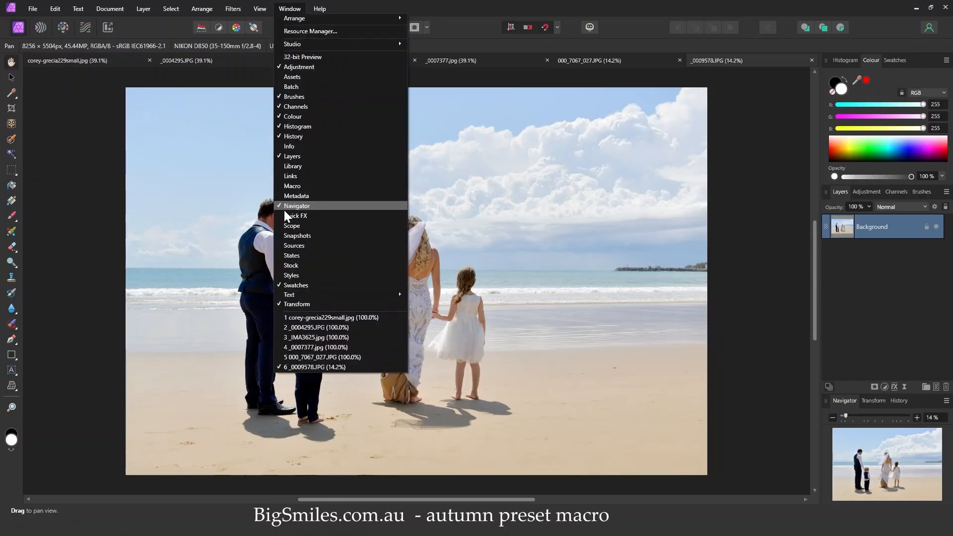
click(297, 165)
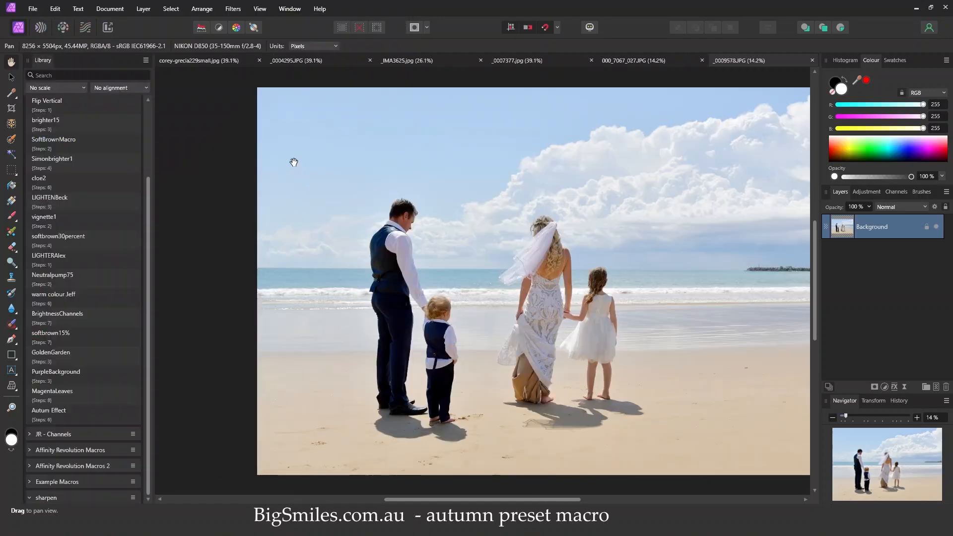
click(50, 410)
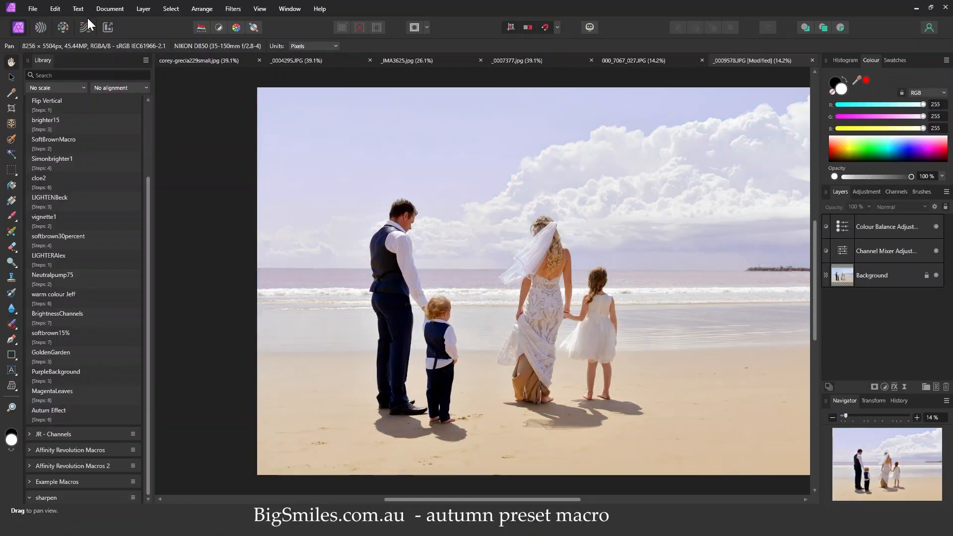
Step: Undo the macro on the beach photo and close _0009578.JPG without saving changes
click(54, 9)
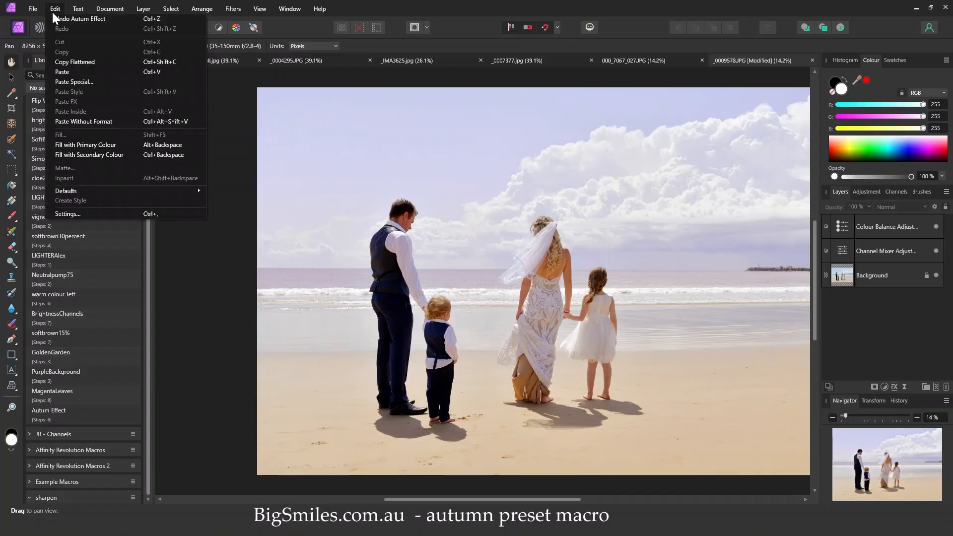
click(67, 19)
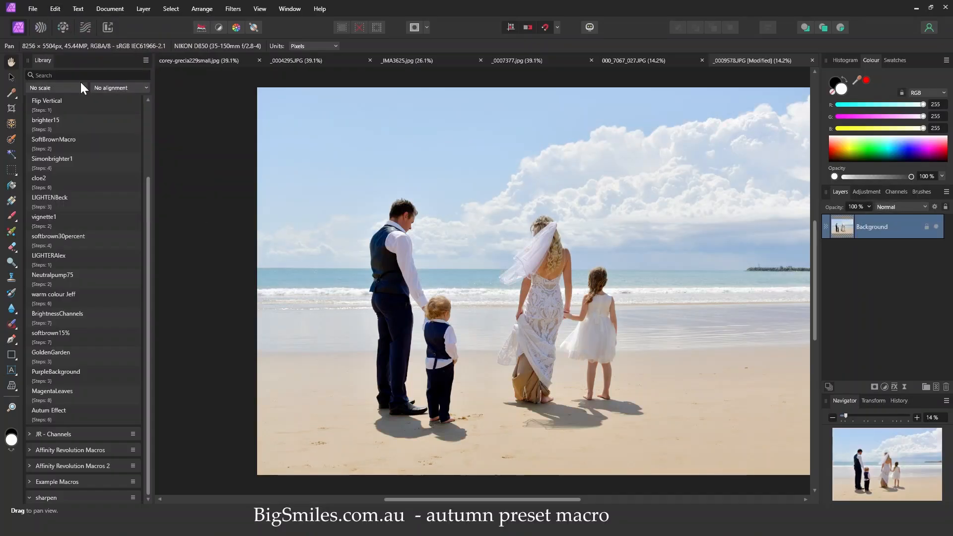
click(812, 60)
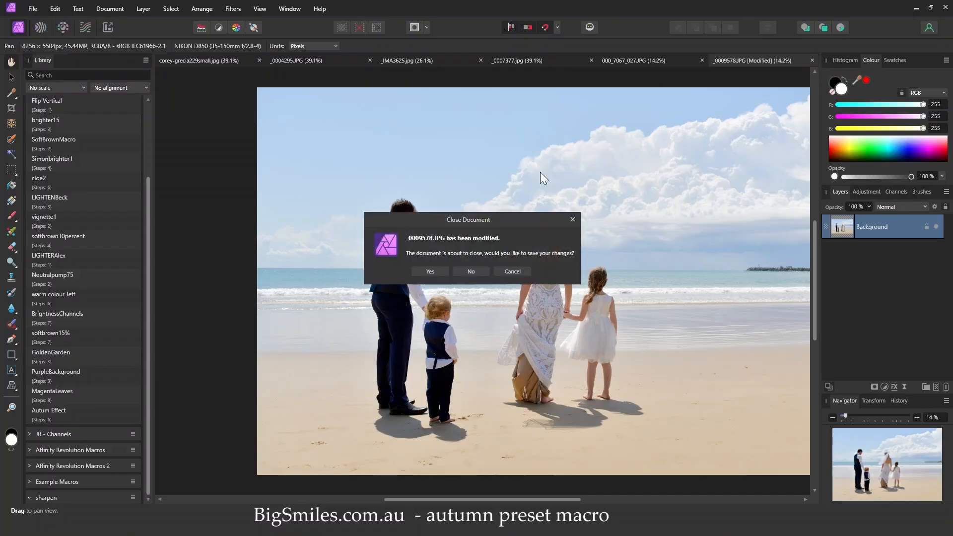
click(471, 273)
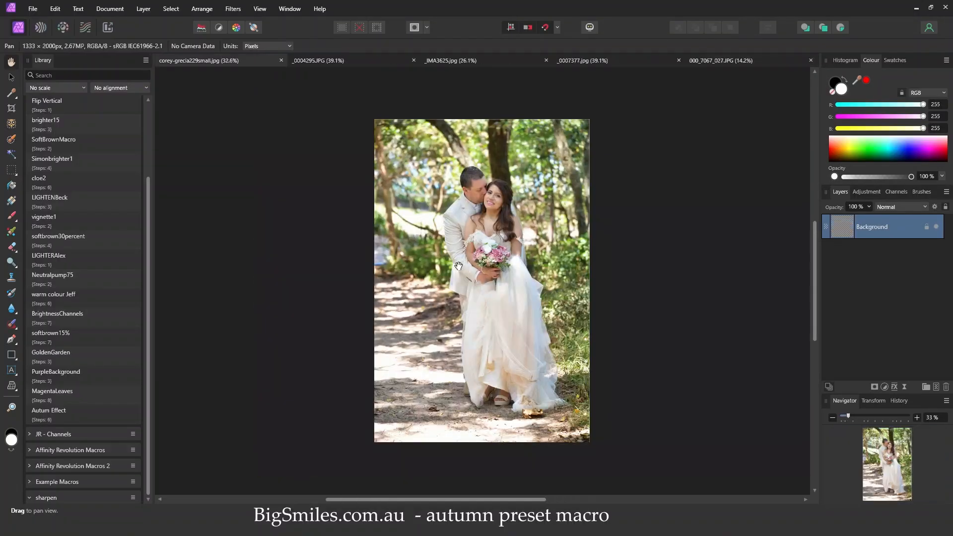
Step: Apply the "Autum Effect" macro to the open 229small woodland portrait and to _0007377.jpg
click(54, 410)
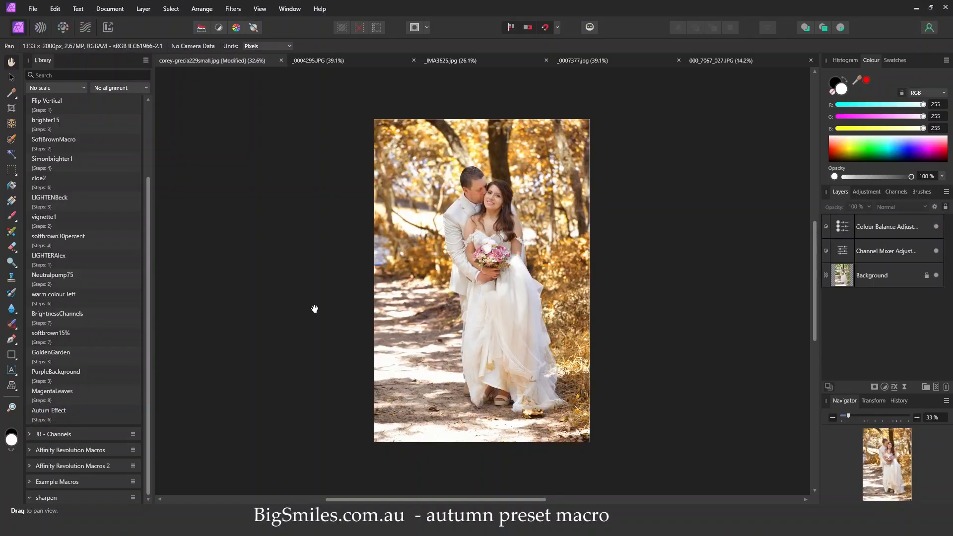
click(634, 62)
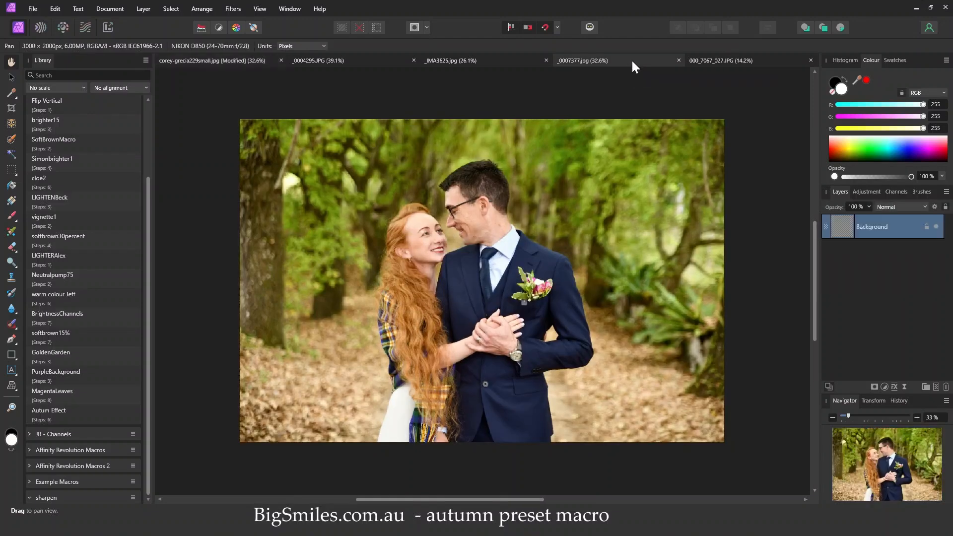
click(53, 412)
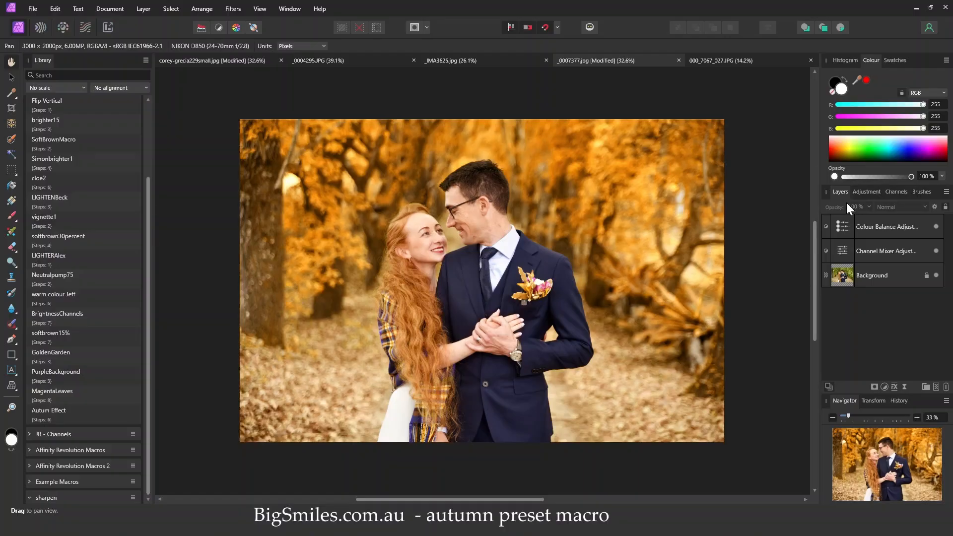
Step: Set both adjustment layers of _0007377.jpg to 68% opacity together and toggle their visibility to compare with the original, leaving them visible
click(894, 226)
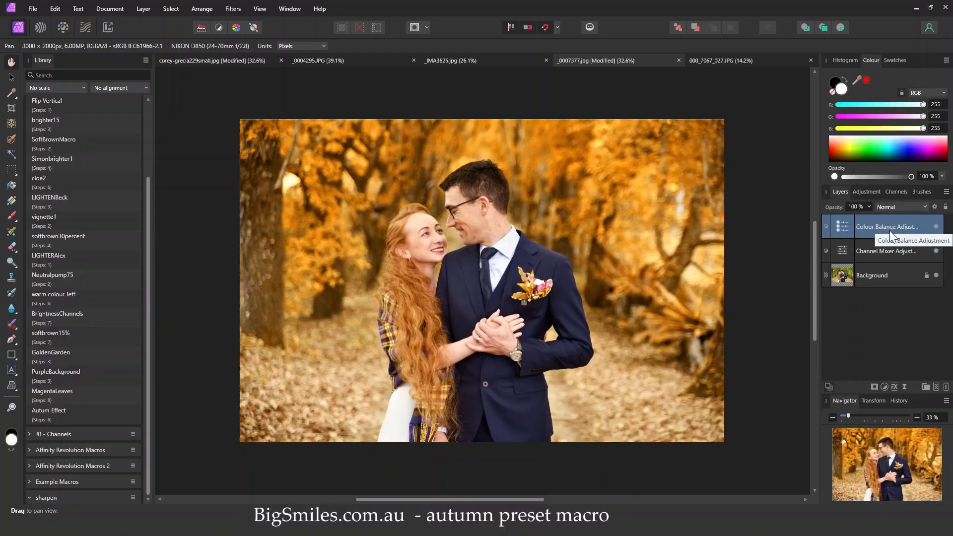
shift+click(885, 247)
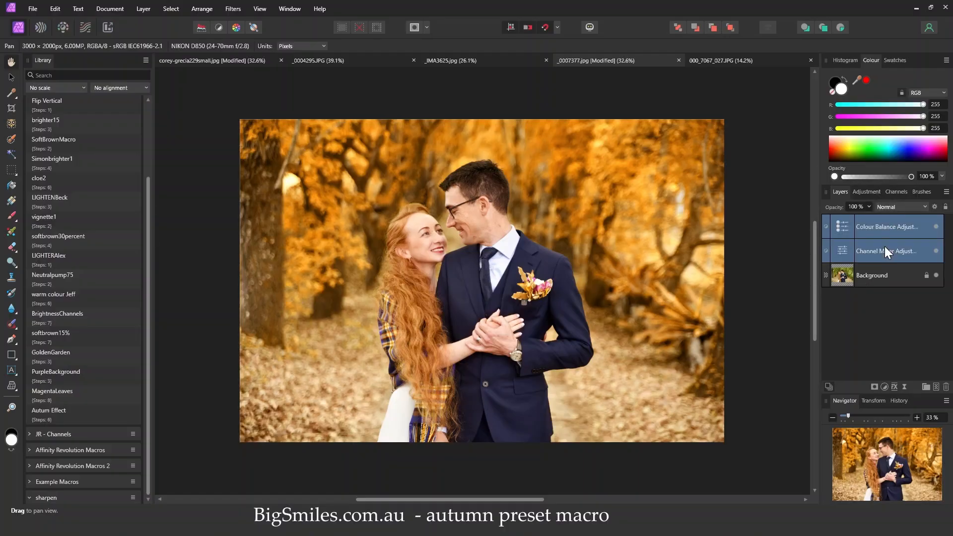
click(868, 206)
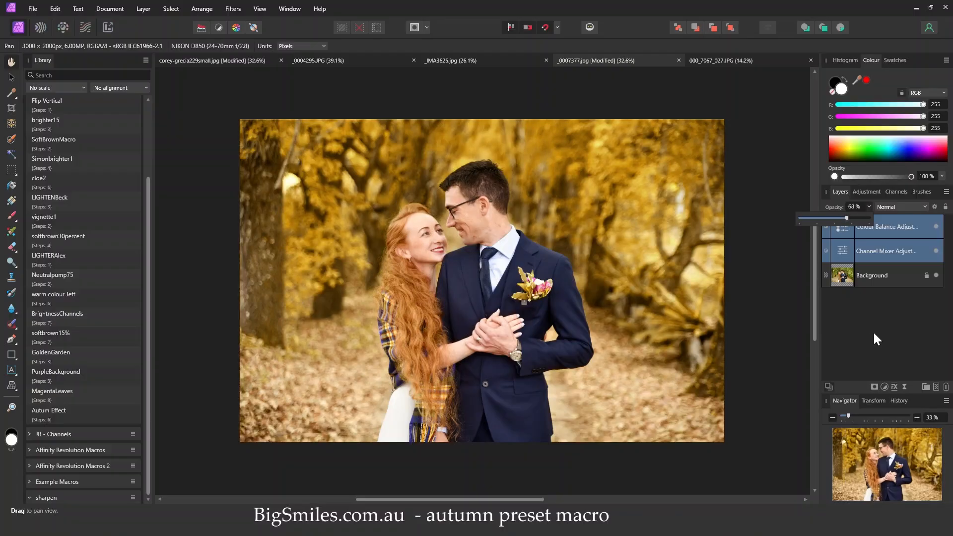
click(936, 228)
click(936, 227)
click(936, 227)
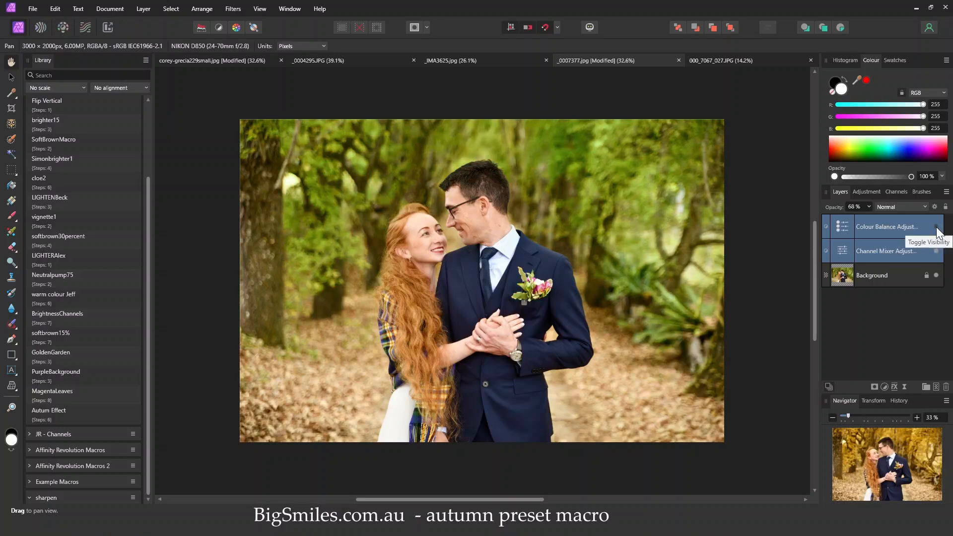
click(936, 227)
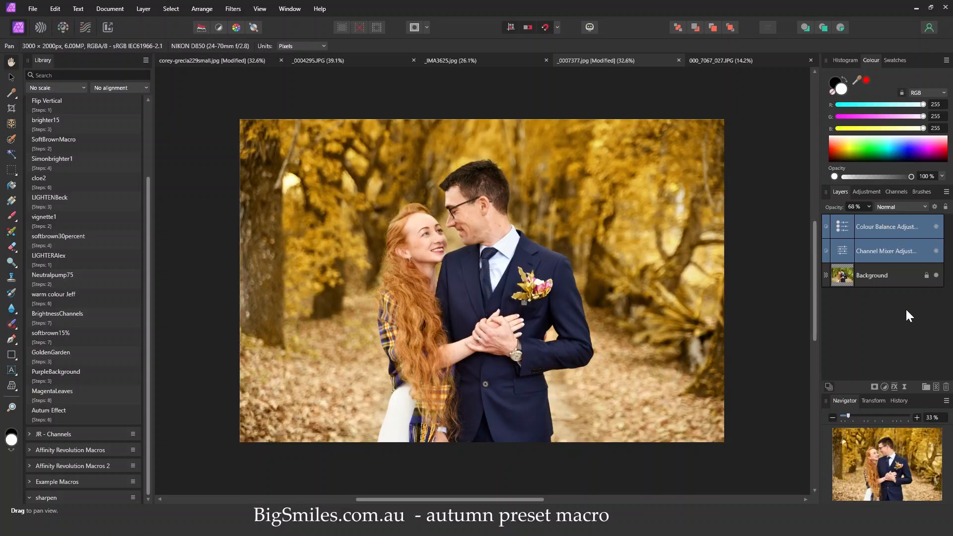
Step: Apply the "Autum Effect" macro to _IMA3625.jpg and set its Colour Balance and Channel Mixer layers to 71% opacity
click(482, 60)
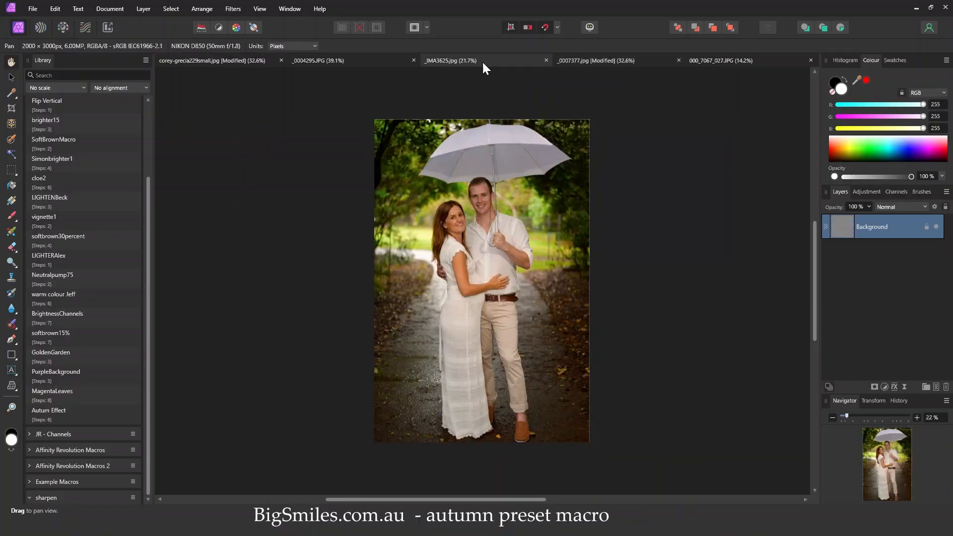
click(55, 412)
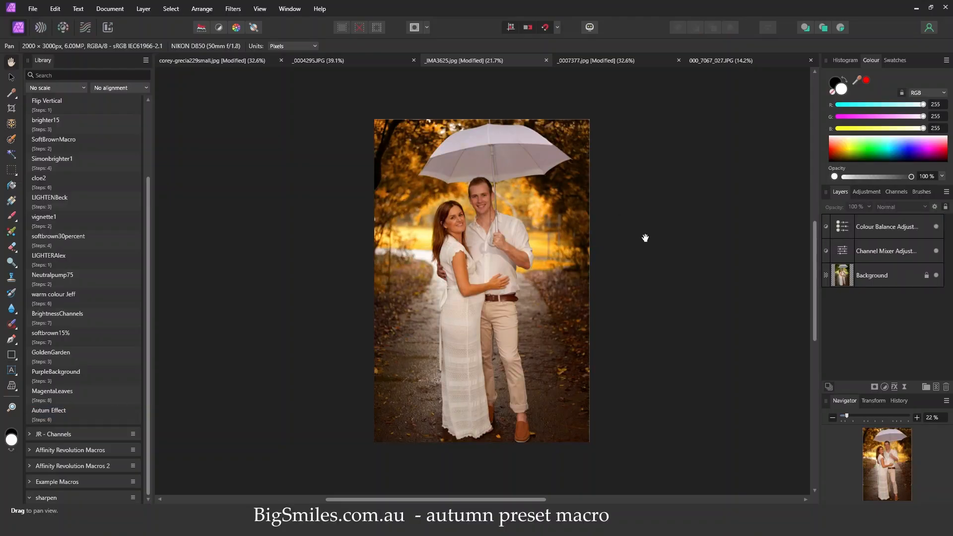
click(882, 228)
shift+click(884, 251)
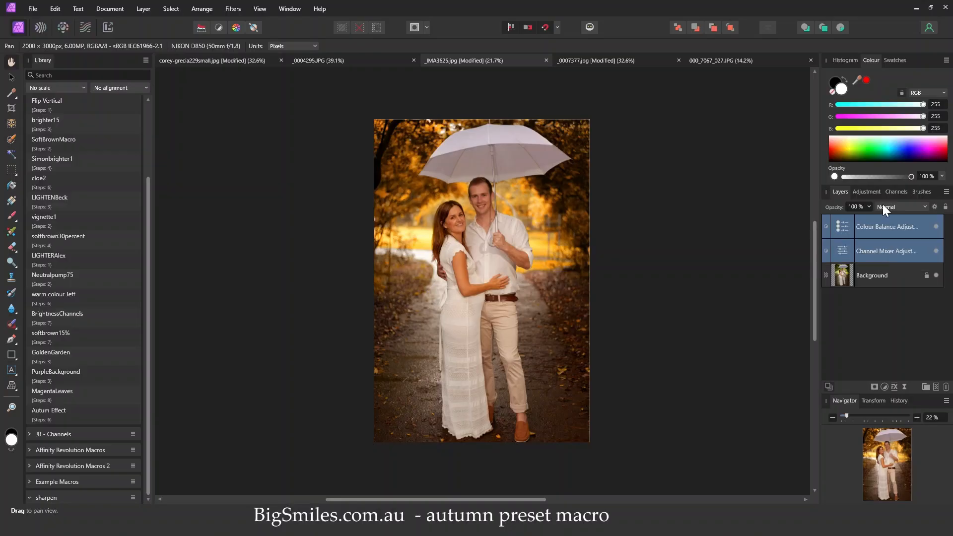
click(869, 207)
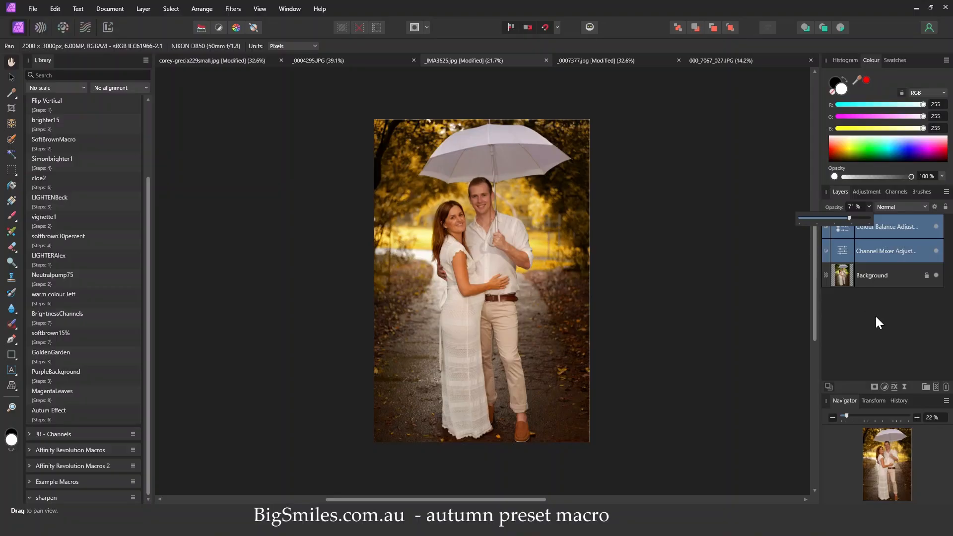
Step: Add an empty pixel layer and a Brightness / Contrast adjustment directly above the Background of _IMA3625.jpg, and raise Brightness slightly
click(892, 274)
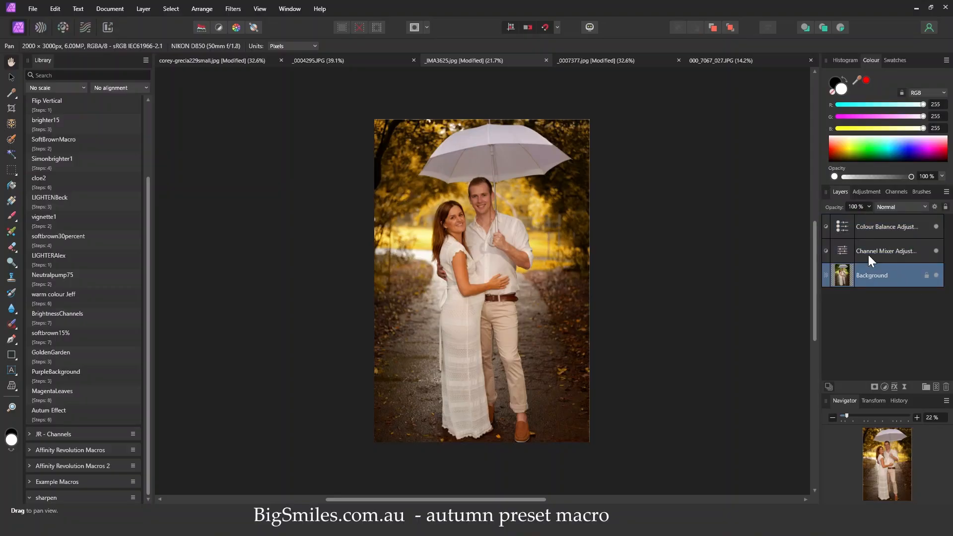
click(936, 387)
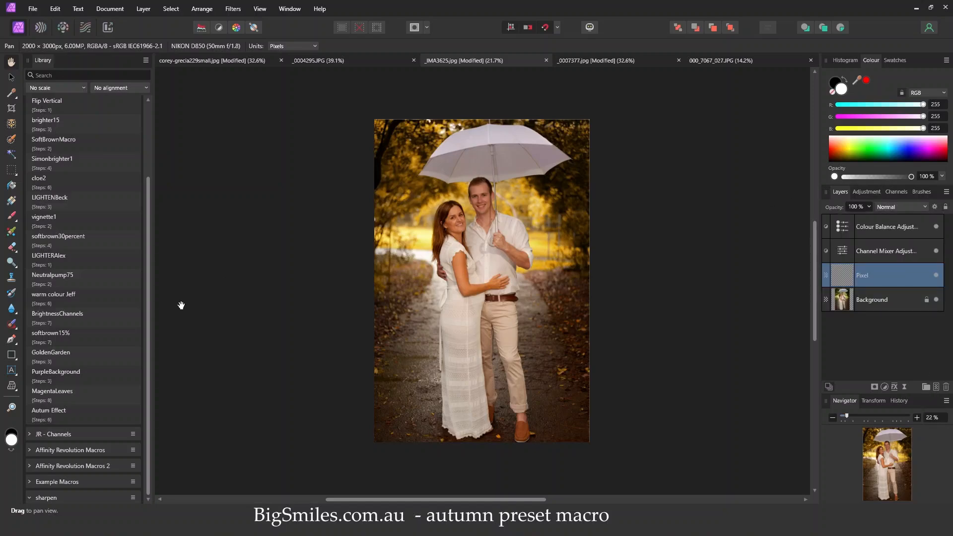
click(884, 386)
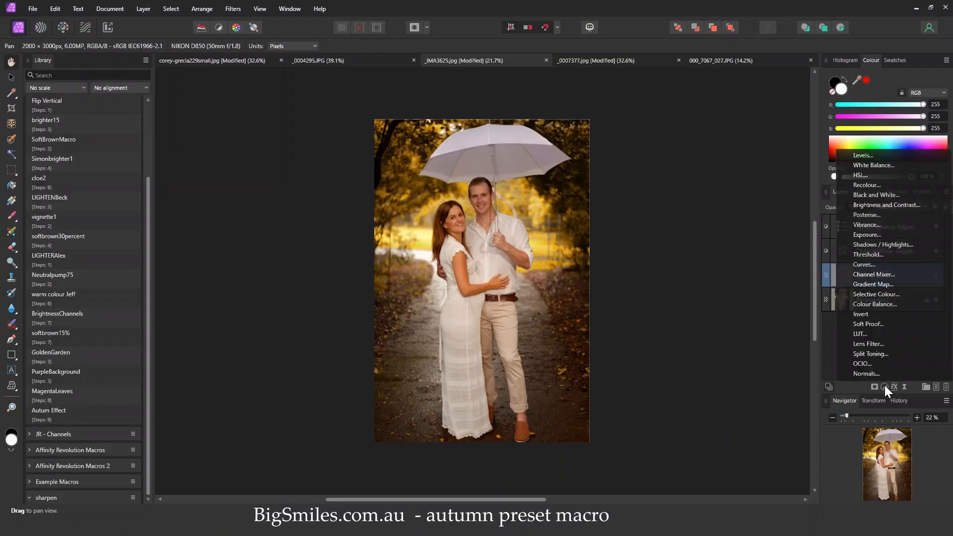
click(883, 385)
click(883, 386)
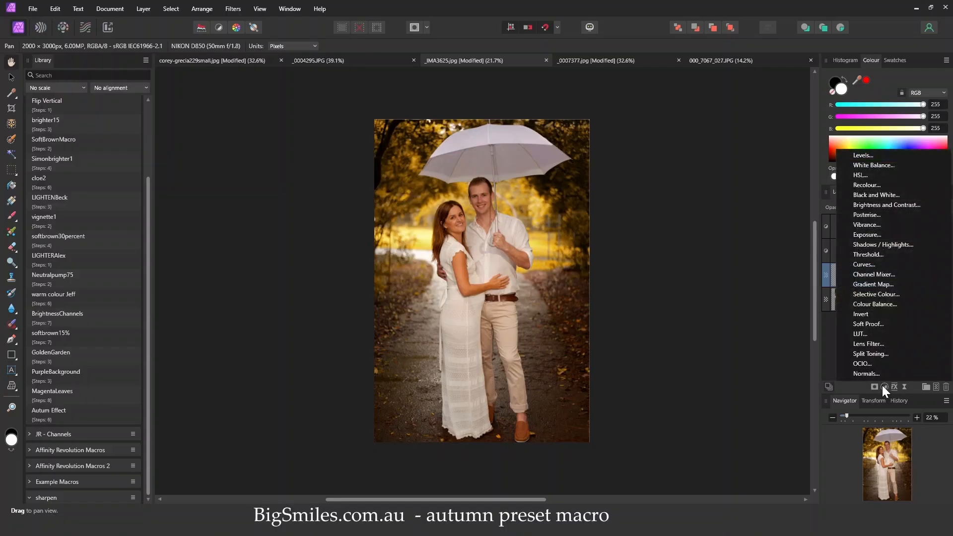
click(877, 204)
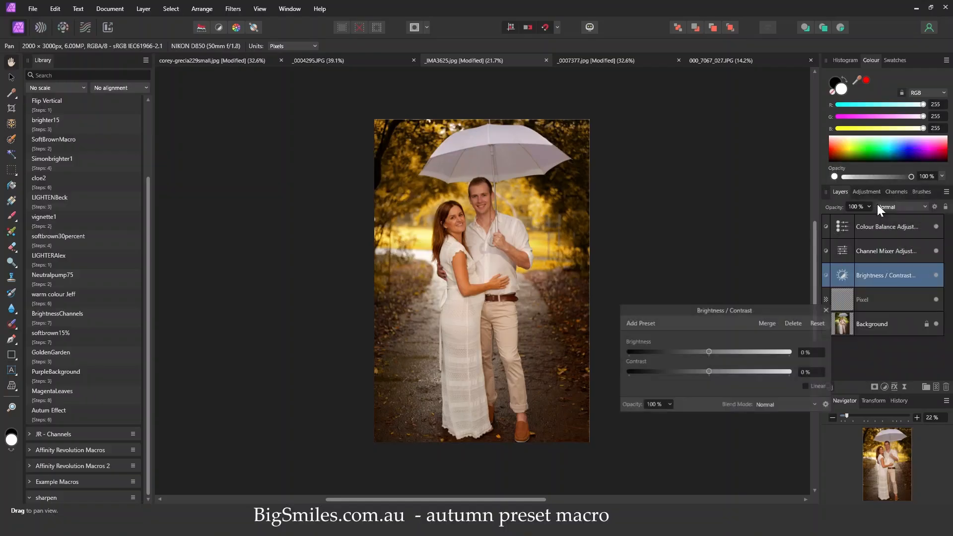
click(723, 351)
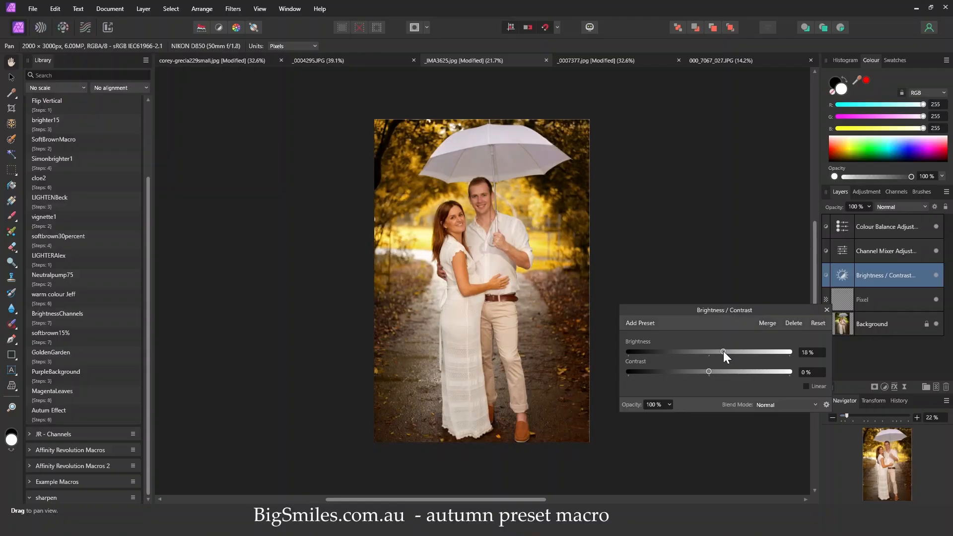
drag(724, 352, 727, 352)
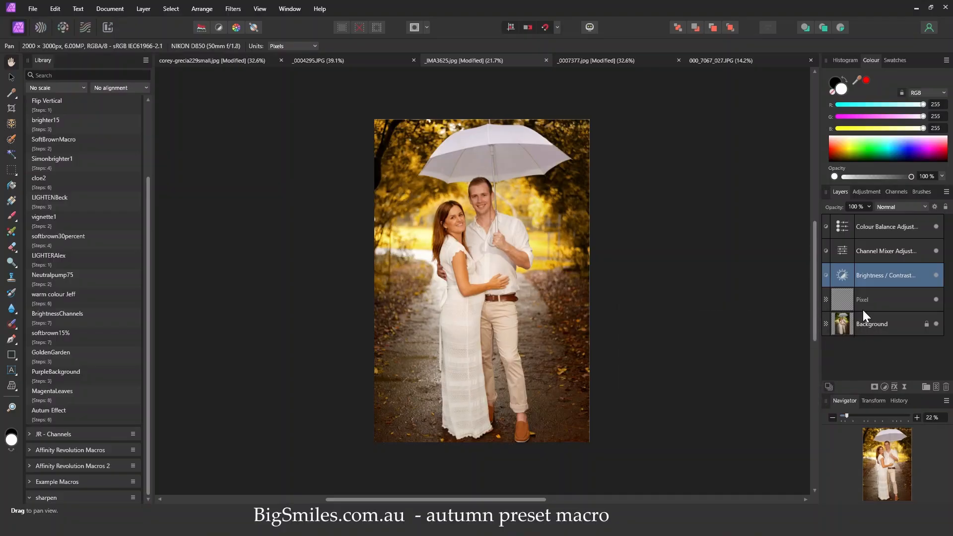
Step: Toggle the visibility of the three adjustment layers of _IMA3625.jpg together to compare with the original, leaving them visible and deselected
ctrl+click(896, 226)
ctrl+click(894, 245)
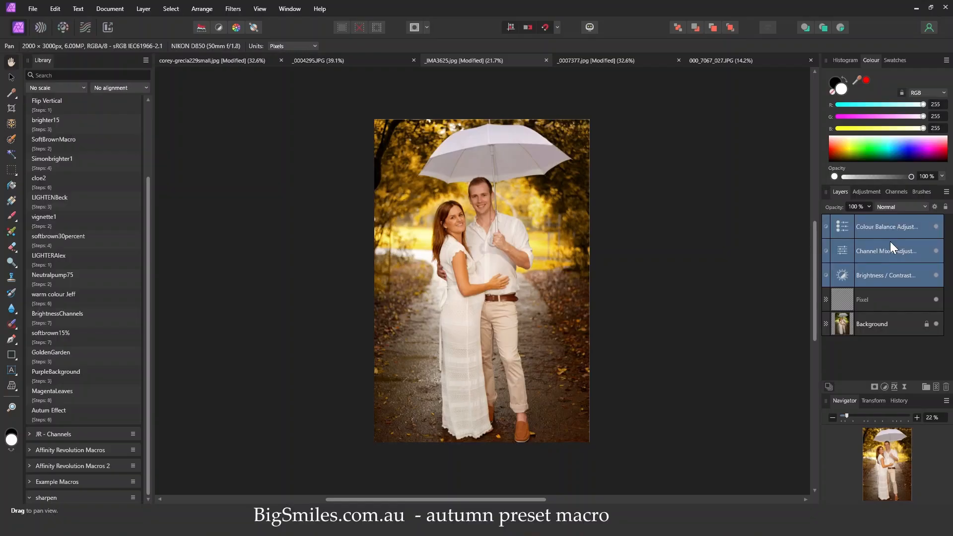
click(937, 227)
click(936, 226)
click(937, 227)
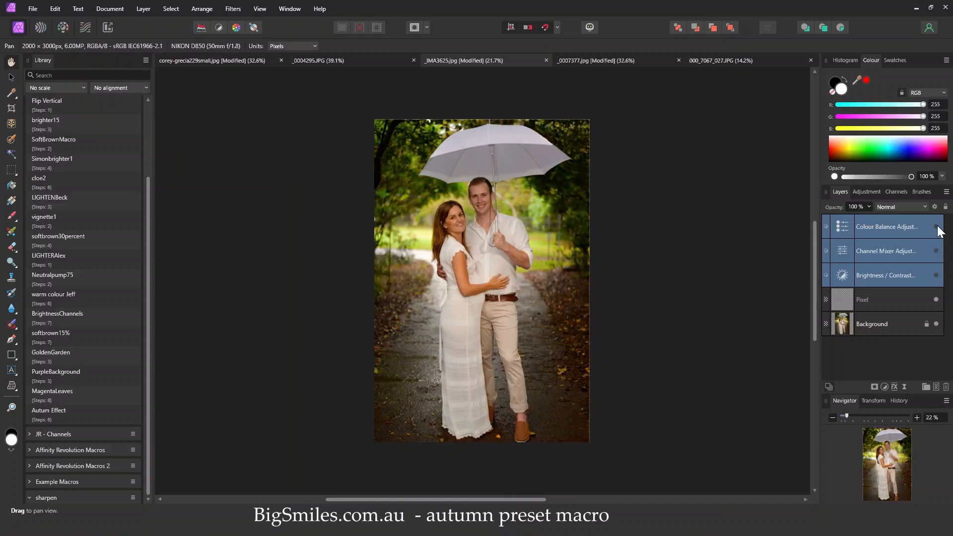
click(937, 226)
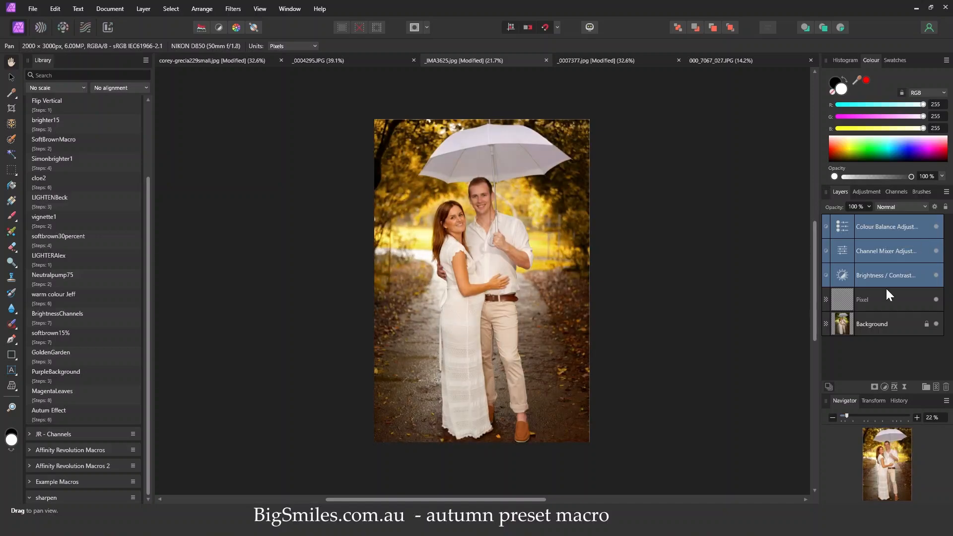
click(862, 356)
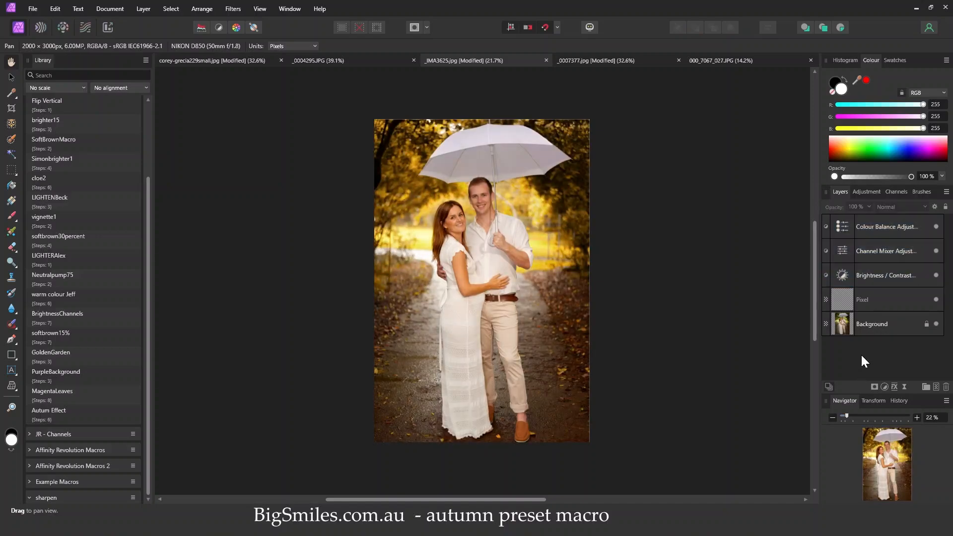
Step: Apply the "Autum Effect" macro to _0004295.JPG and toggle both adjustment layers to compare with the original, leaving them visible
click(357, 57)
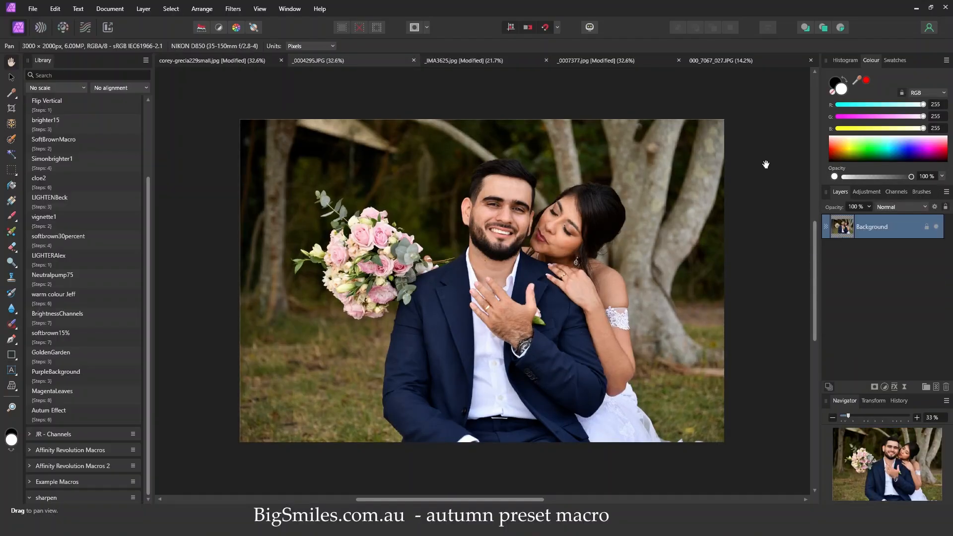
click(51, 409)
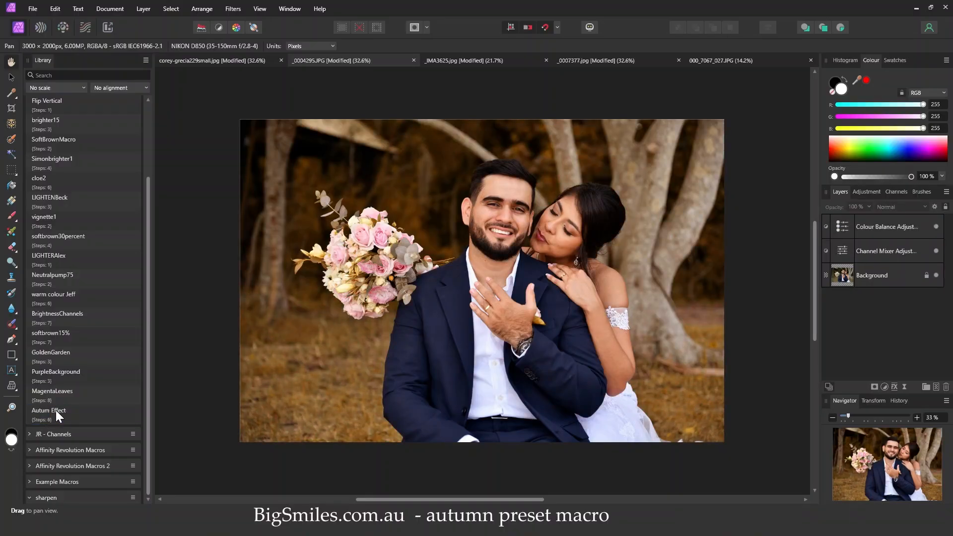
click(895, 226)
shift+click(895, 246)
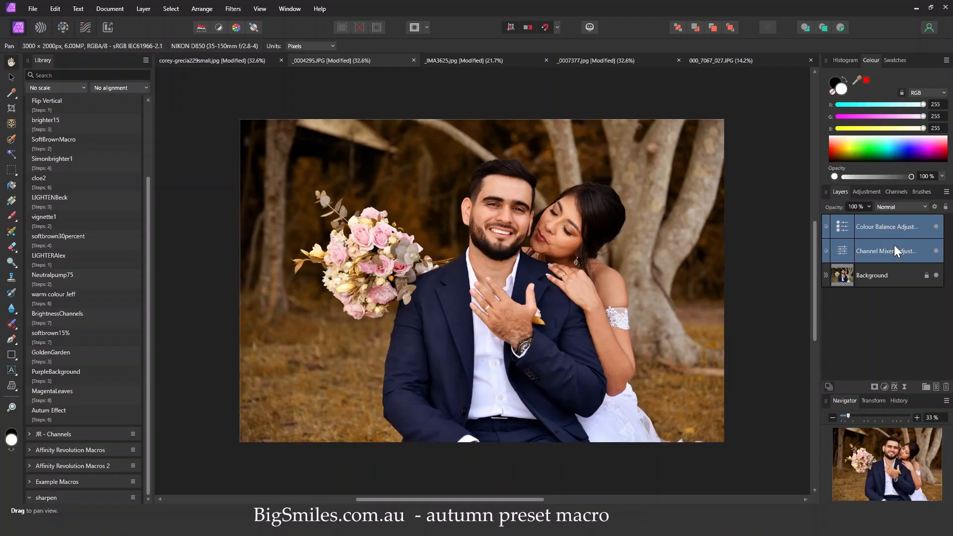
click(936, 228)
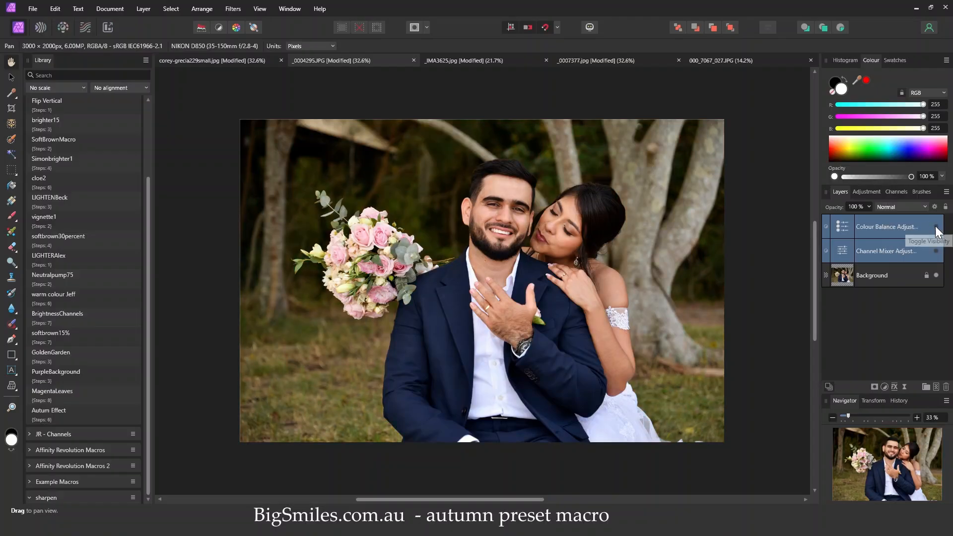
click(936, 228)
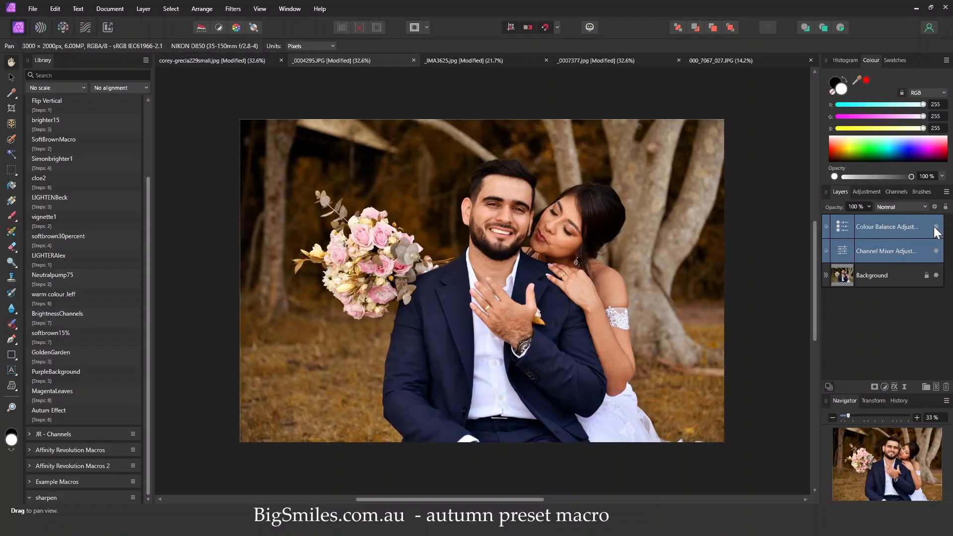
click(898, 308)
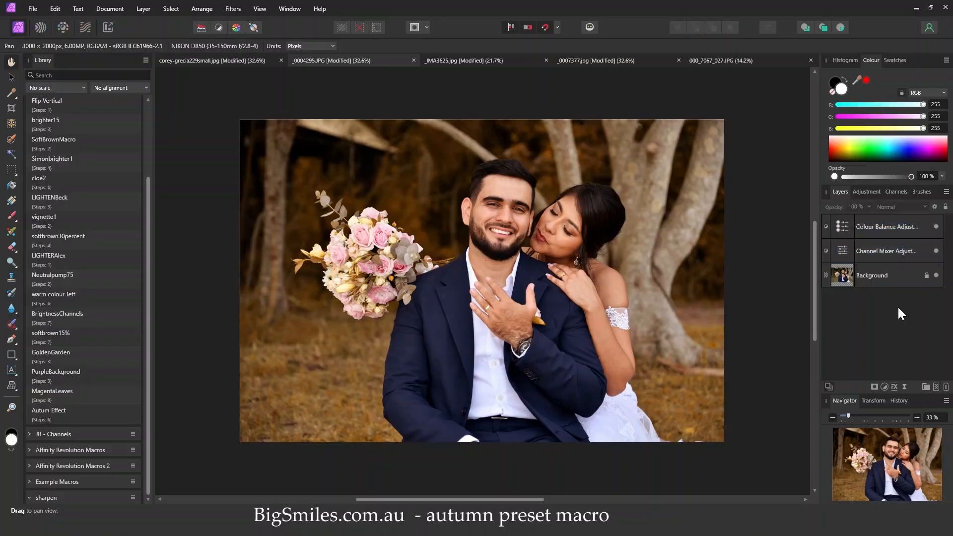
Step: Review the already edited photos and apply the "Autum Effect" macro to 000_7067_027.JPG
click(248, 61)
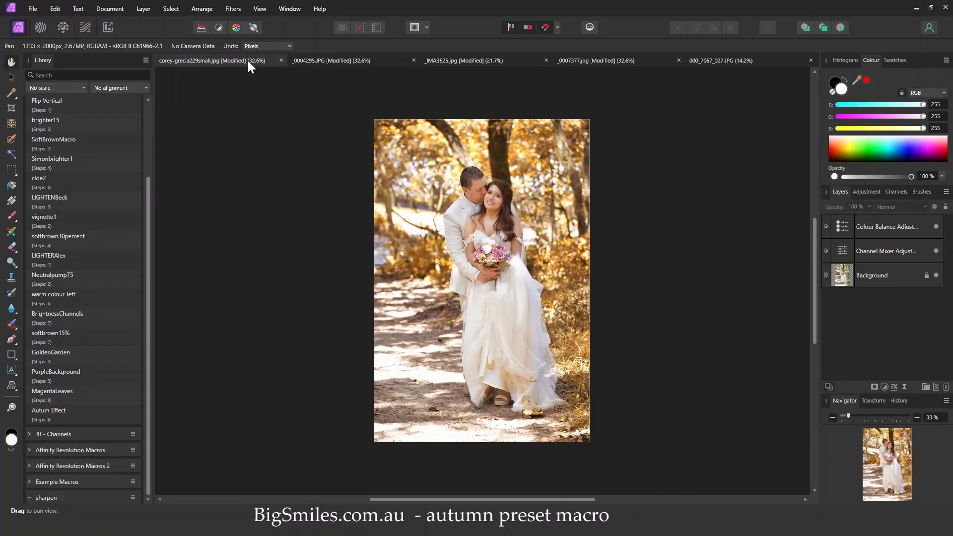
click(329, 55)
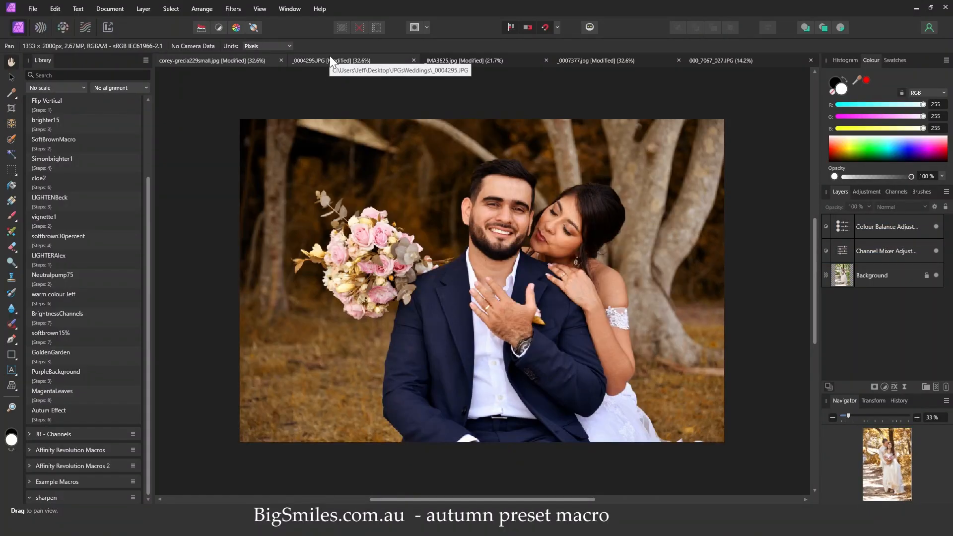
click(496, 61)
click(560, 61)
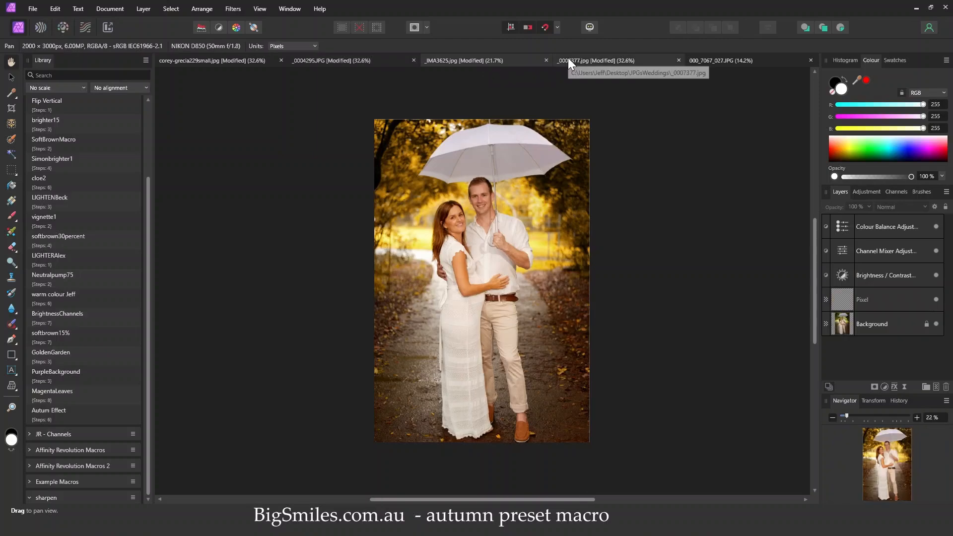
click(751, 60)
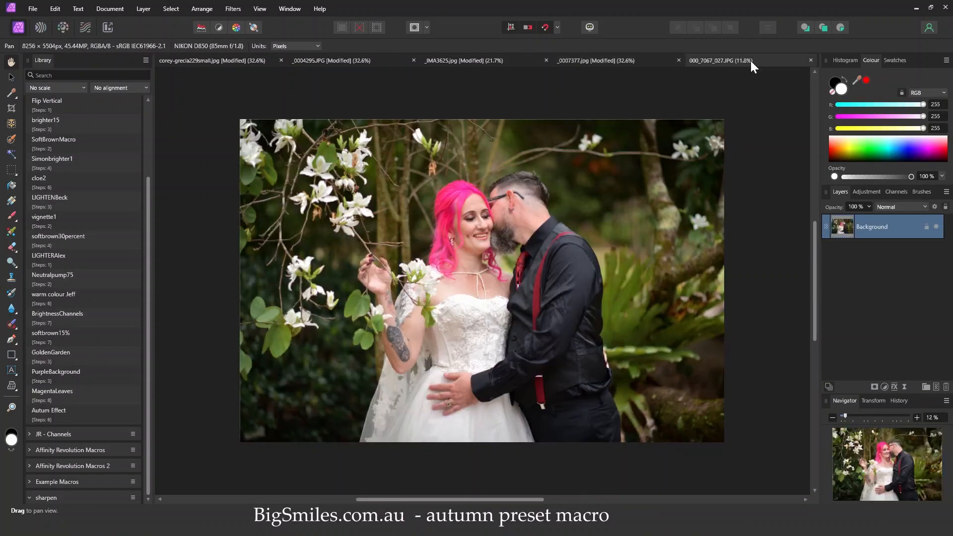
click(51, 411)
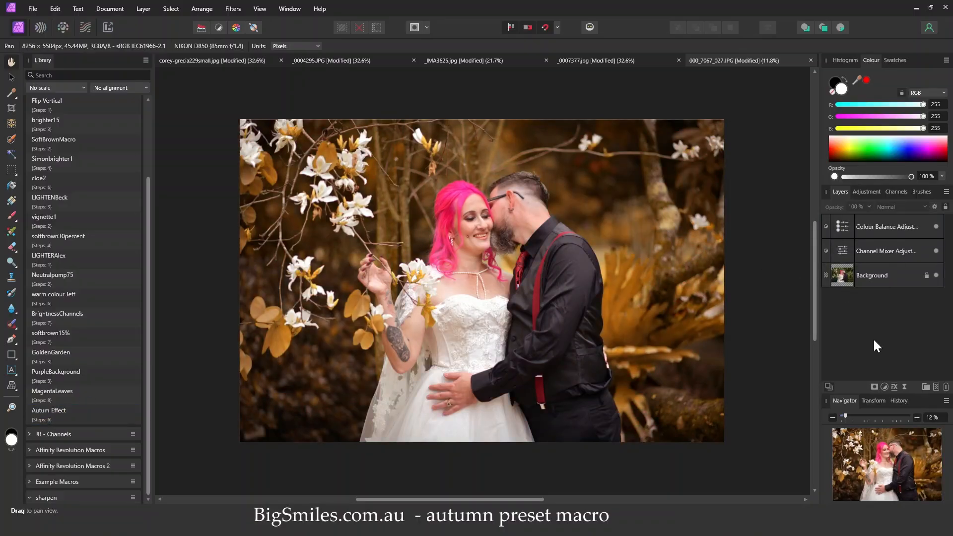
Step: Compare the Colour Balance and Channel Mixer layers of 000_7067_027.JPG with the original and set both to 50% opacity
click(900, 227)
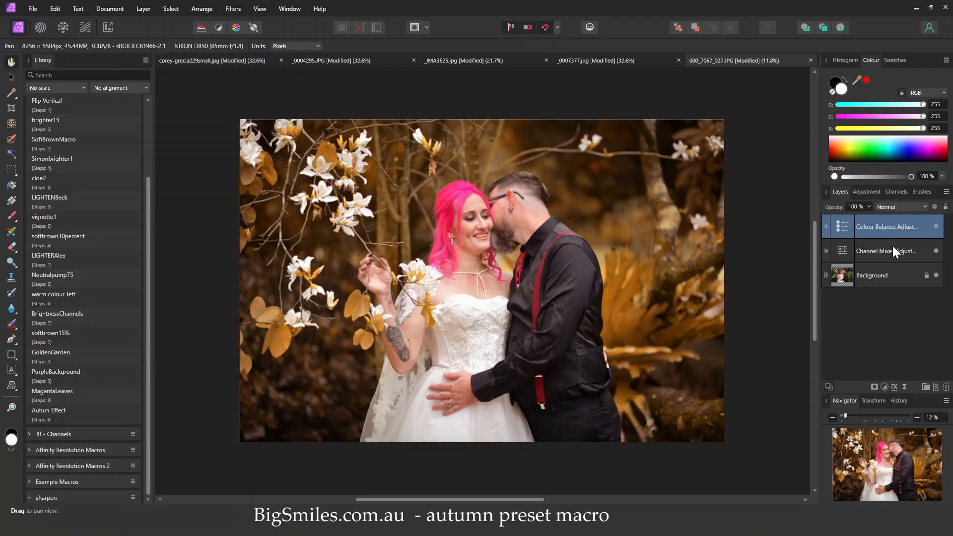
shift+click(892, 246)
click(935, 227)
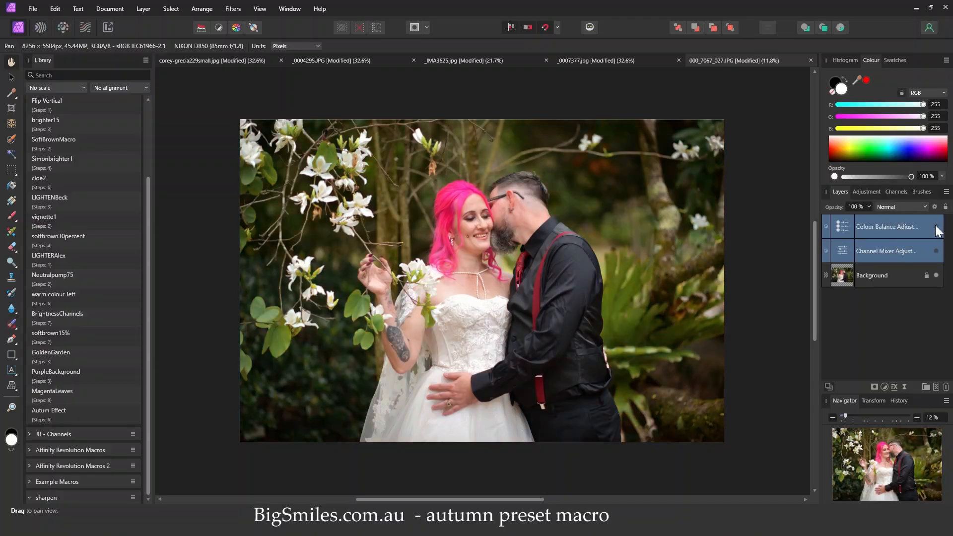
click(936, 227)
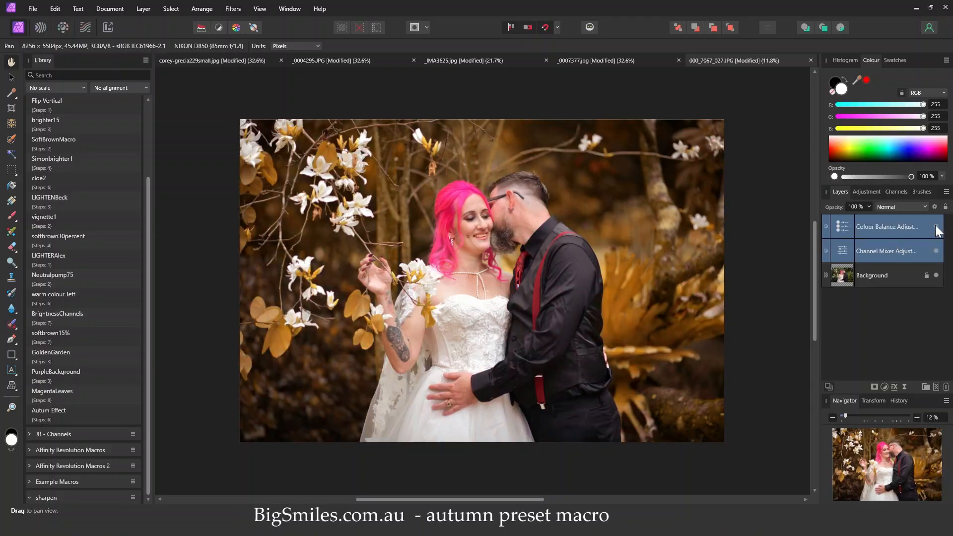
click(868, 206)
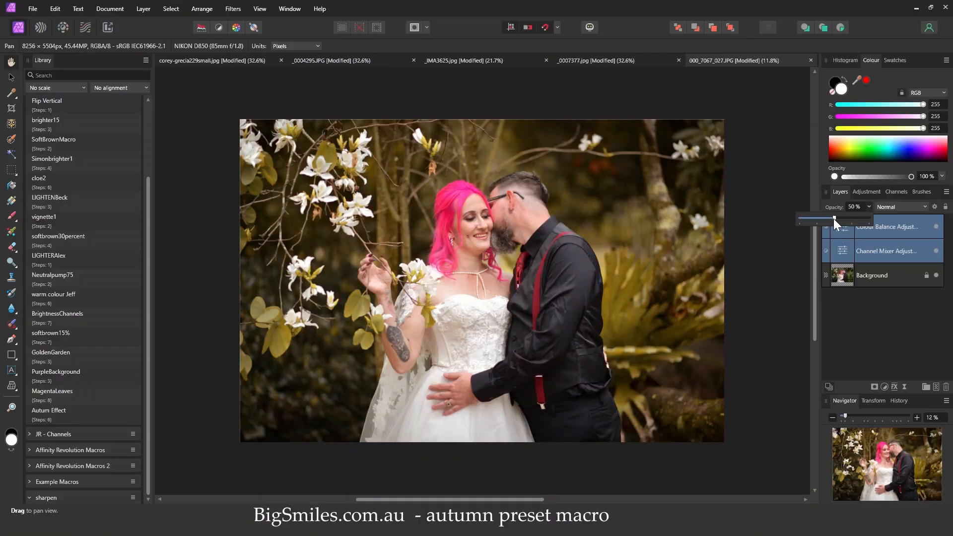
drag(856, 218, 823, 228)
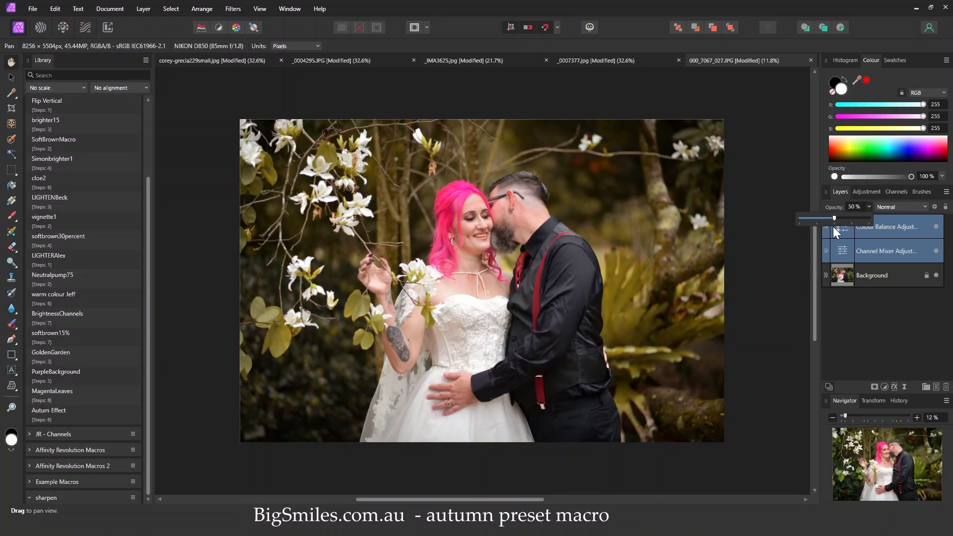